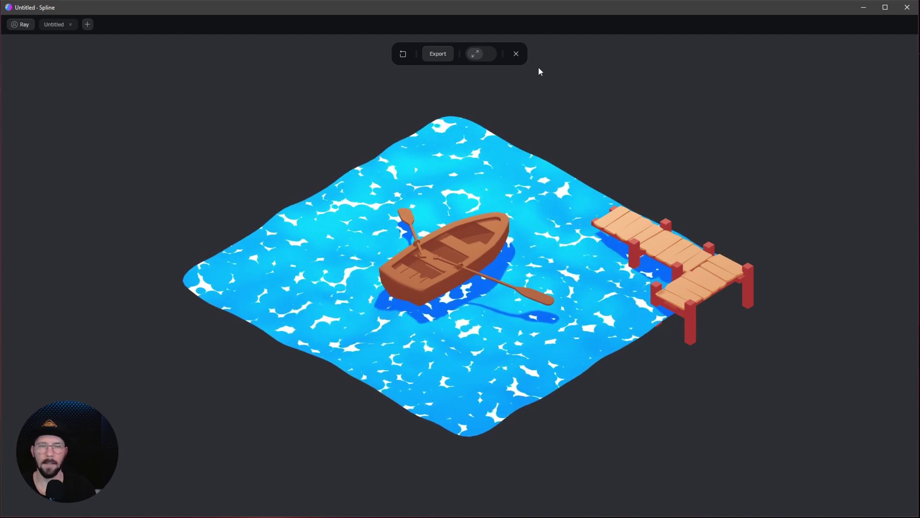
# Leave the scene preview and view the pier model in the object library
pyautogui.click(516, 53)
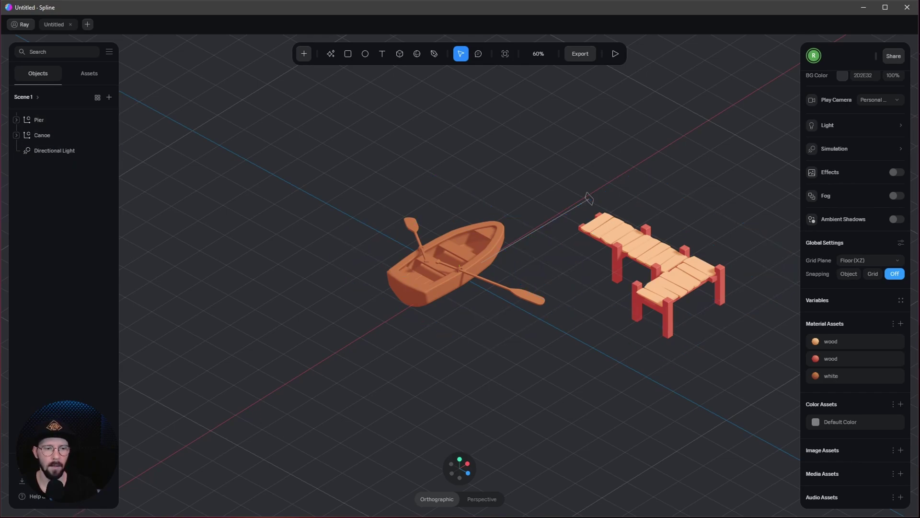
pyautogui.hotkey('shift', 'l')
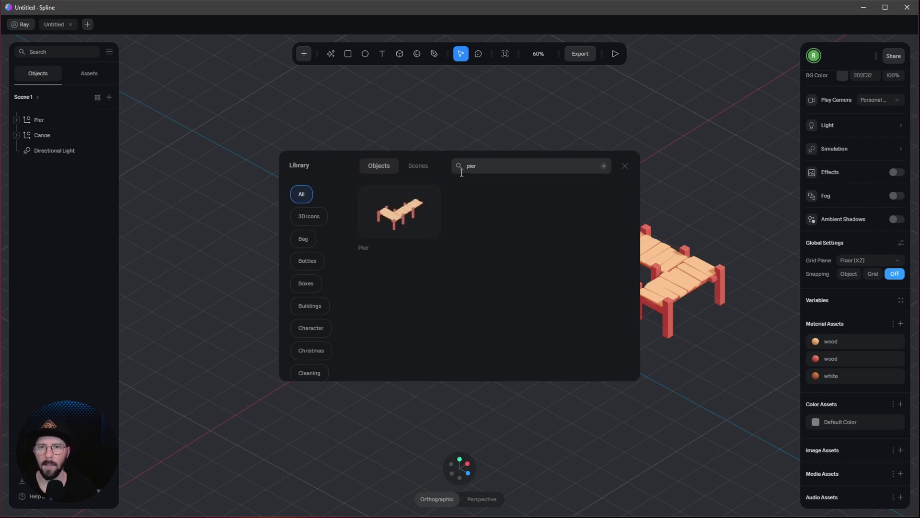
pyautogui.click(655, 175)
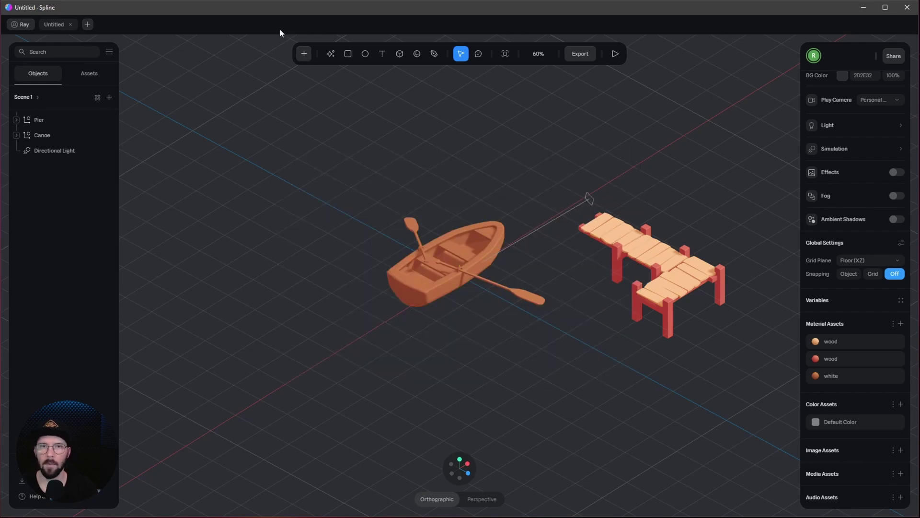
# Add a plane to the scene behind the canoe
pyautogui.click(304, 53)
pyautogui.scroll(-5, 341, 202)
pyautogui.scroll(5, 343, 195)
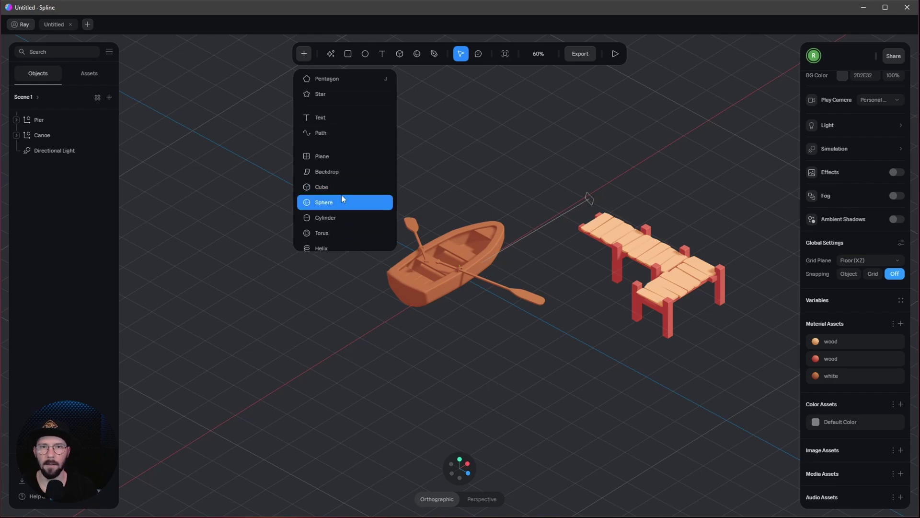
pyautogui.click(334, 154)
pyautogui.click(381, 207)
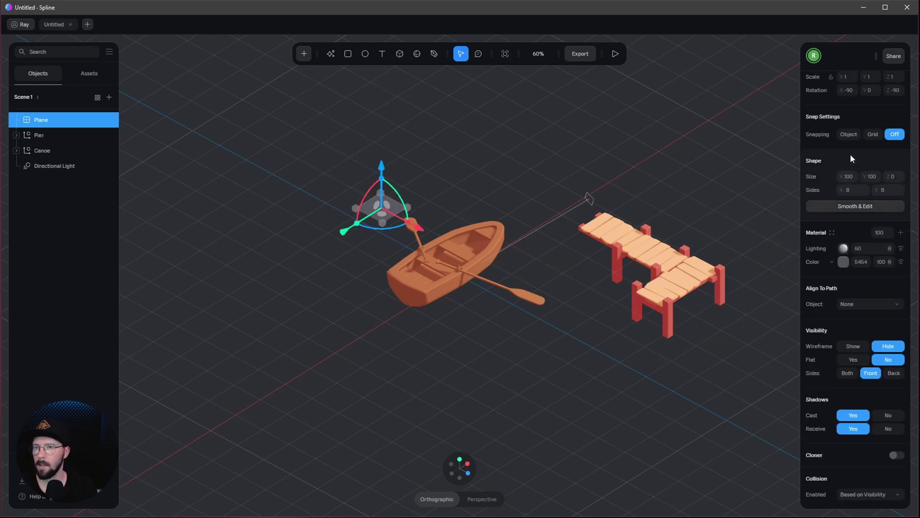
# Center the plane at the scene origin by setting its X, Y and Z position to 0
pyautogui.scroll(3, 853, 148)
pyautogui.click(852, 156)
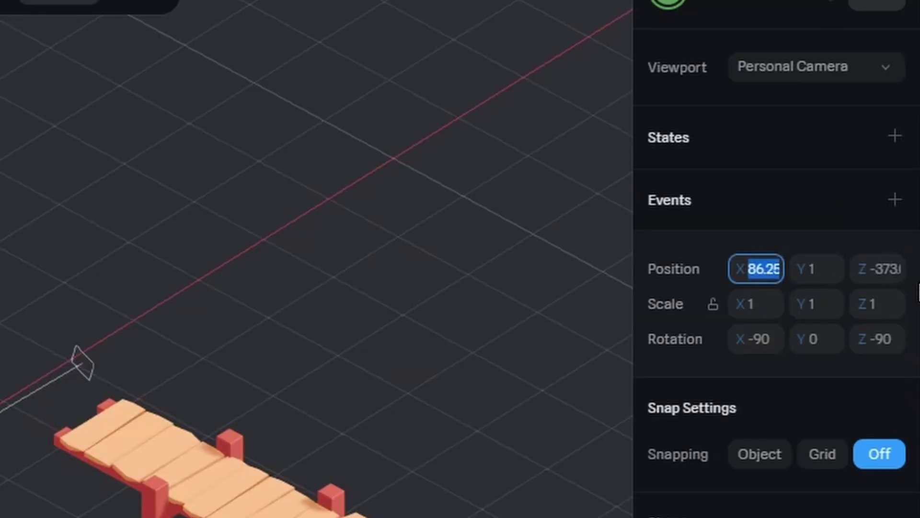
pyautogui.write('0')
pyautogui.press('Tab')
pyautogui.write('0')
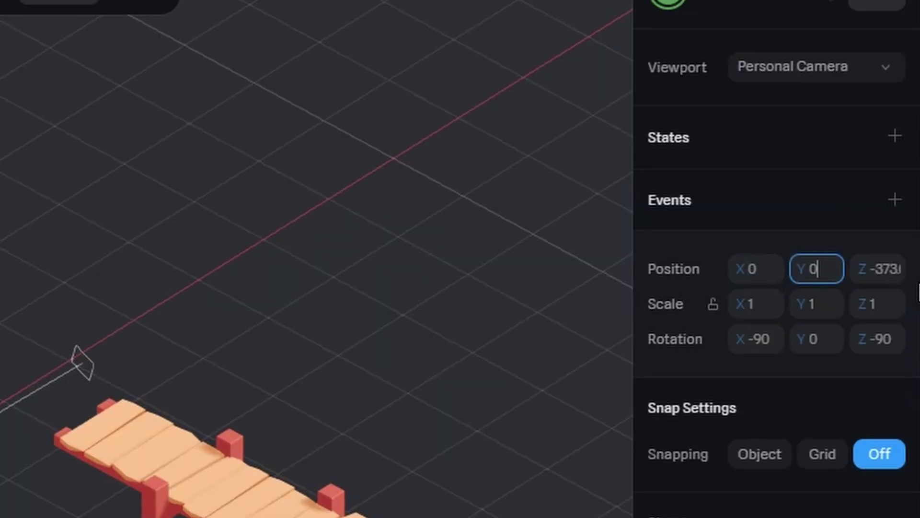
pyautogui.press('Tab')
pyautogui.click(879, 269)
pyautogui.write('0')
pyautogui.press('Return')
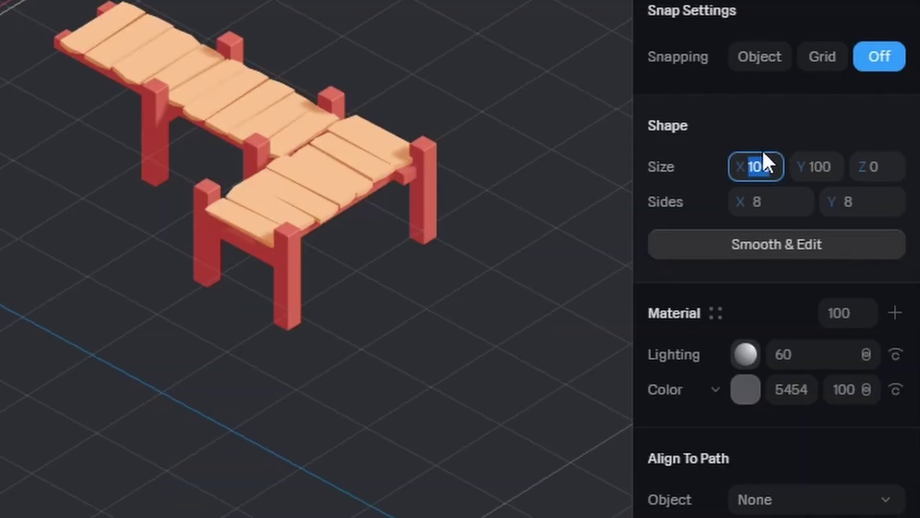
# Set the plane's size to 1000 in both X and Y
pyautogui.click(763, 153)
pyautogui.write('1000')
pyautogui.press('Return')
pyautogui.press('Tab')
pyautogui.write('1000')
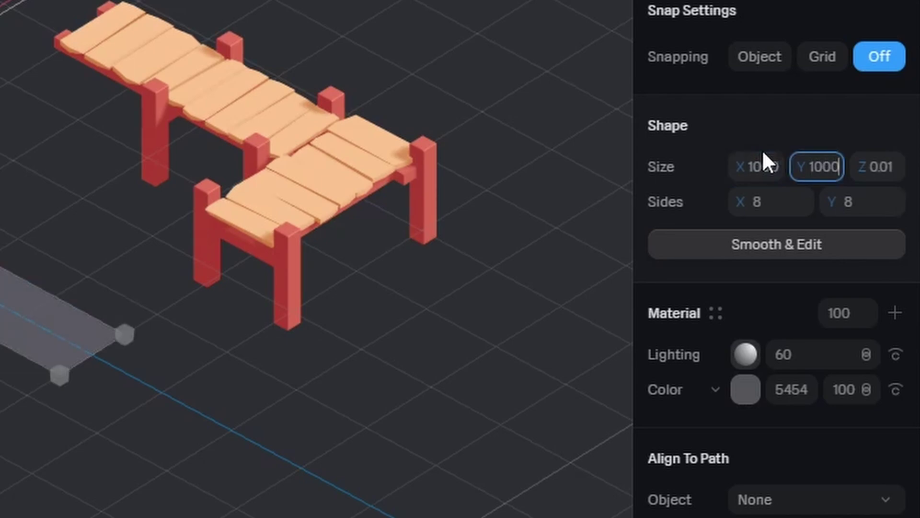
pyautogui.press('Return')
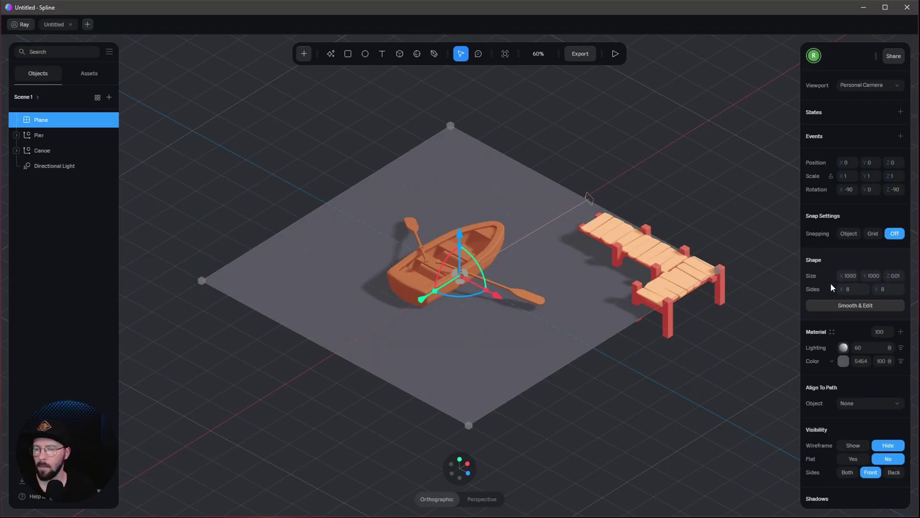
# Set the plane's number of sides to 10 in both X and Y
pyautogui.click(852, 289)
pyautogui.write('1')
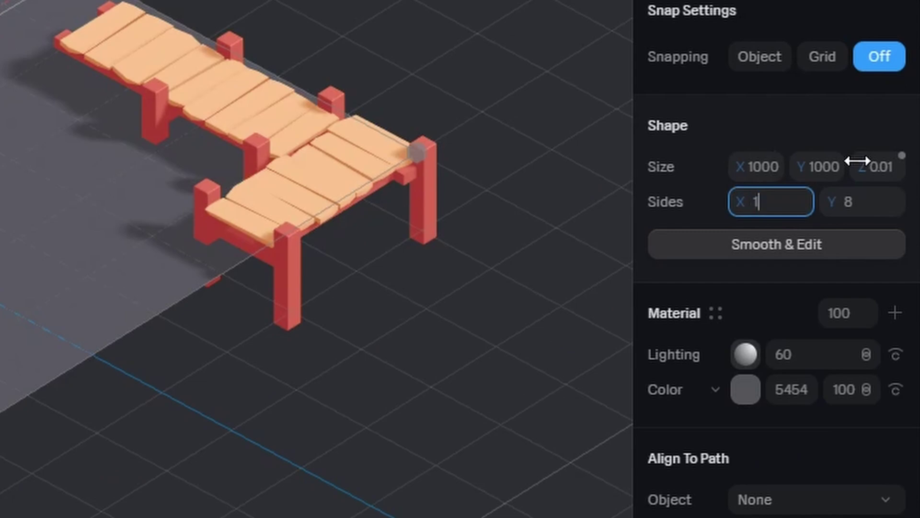
pyautogui.write('0')
pyautogui.press('Return')
pyautogui.press('Tab')
pyautogui.write('10')
pyautogui.press('Return')
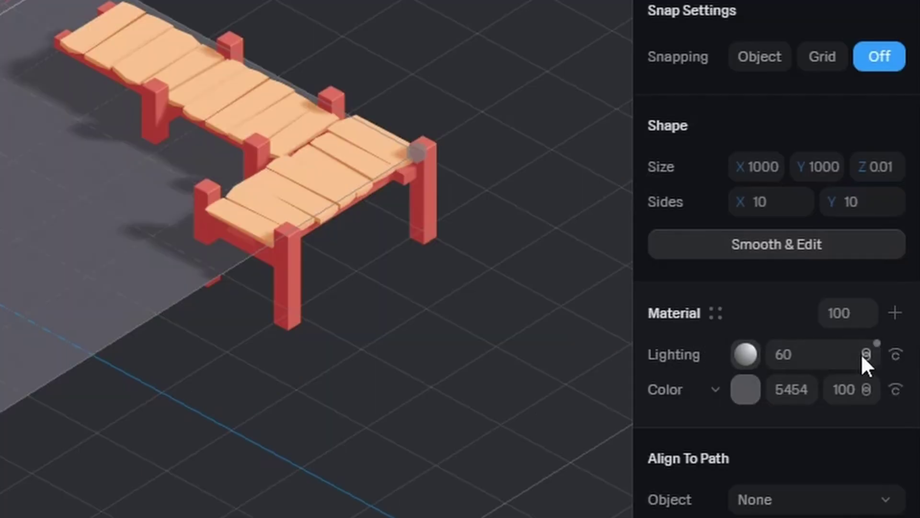
# Hide the plane material's Lighting layer and change its Color layer to Toon
pyautogui.click(896, 354)
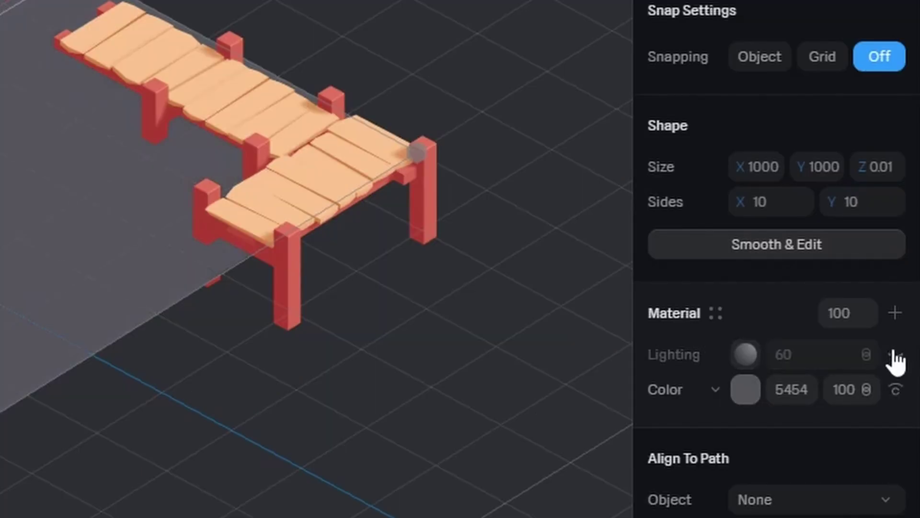
pyautogui.click(714, 391)
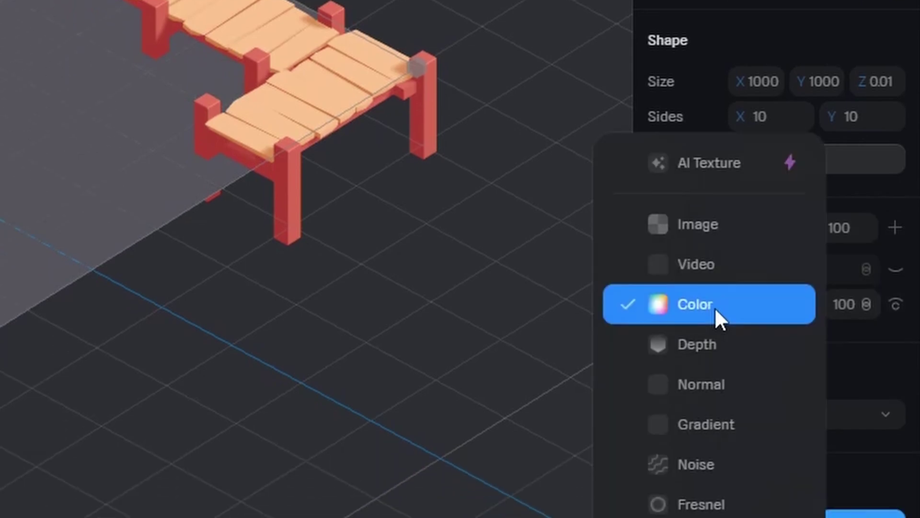
pyautogui.click(709, 451)
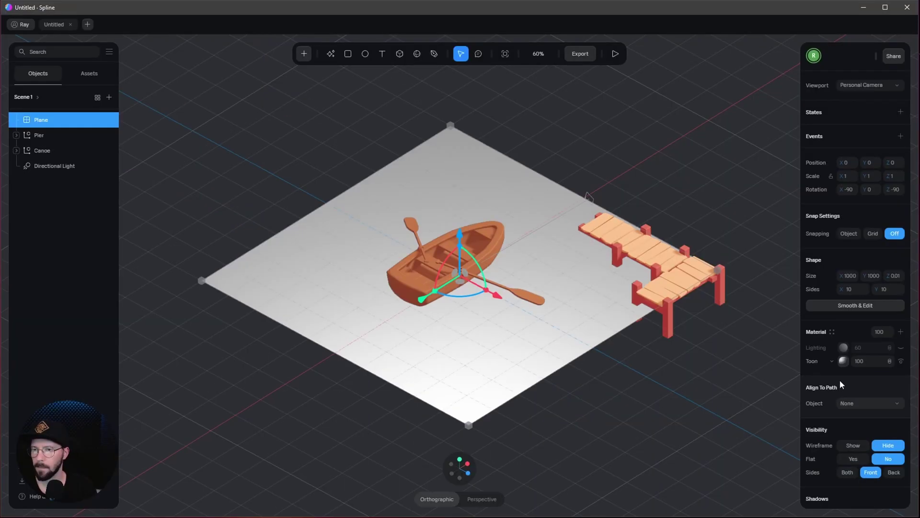
# Set the position of the plane's Toon layer to Lights
pyautogui.click(844, 364)
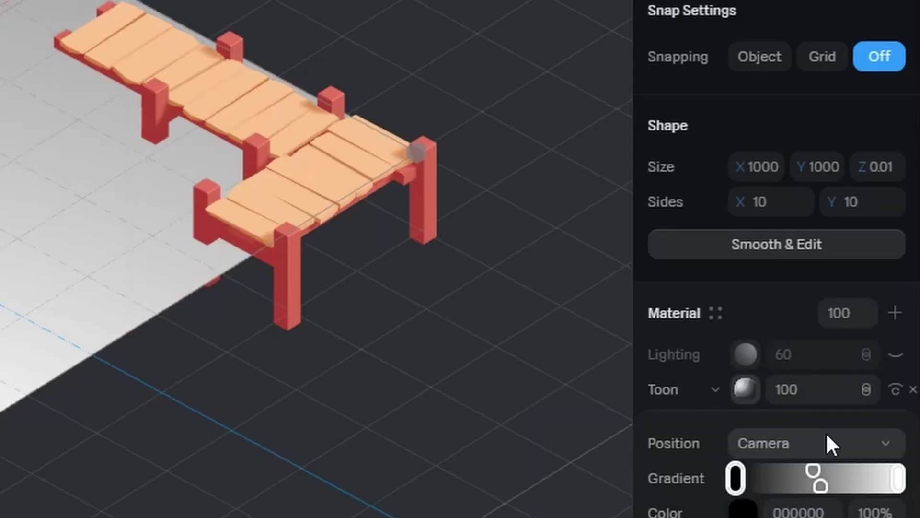
pyautogui.scroll(-5, 828, 443)
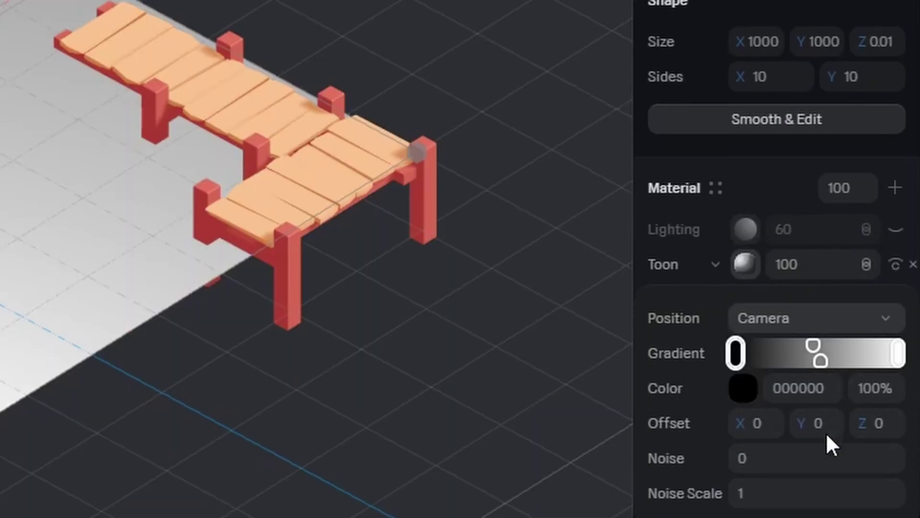
pyautogui.click(812, 211)
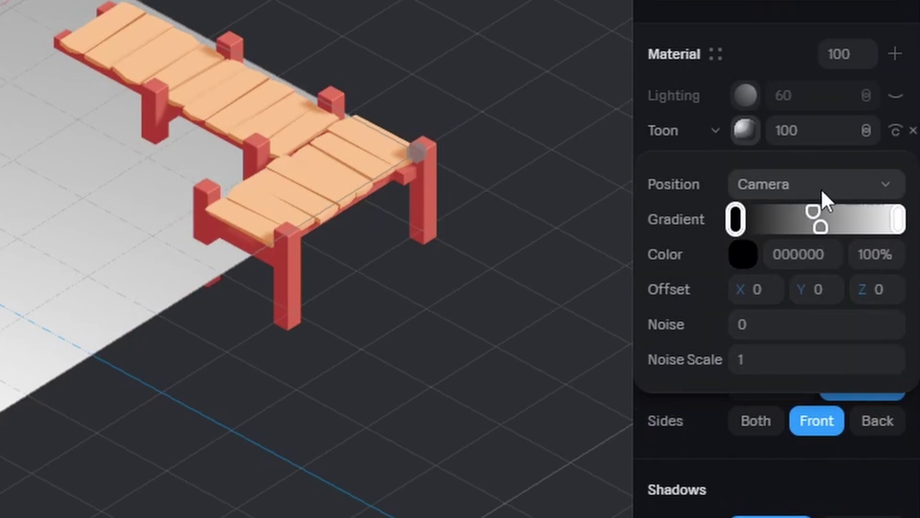
pyautogui.click(798, 179)
pyautogui.click(790, 113)
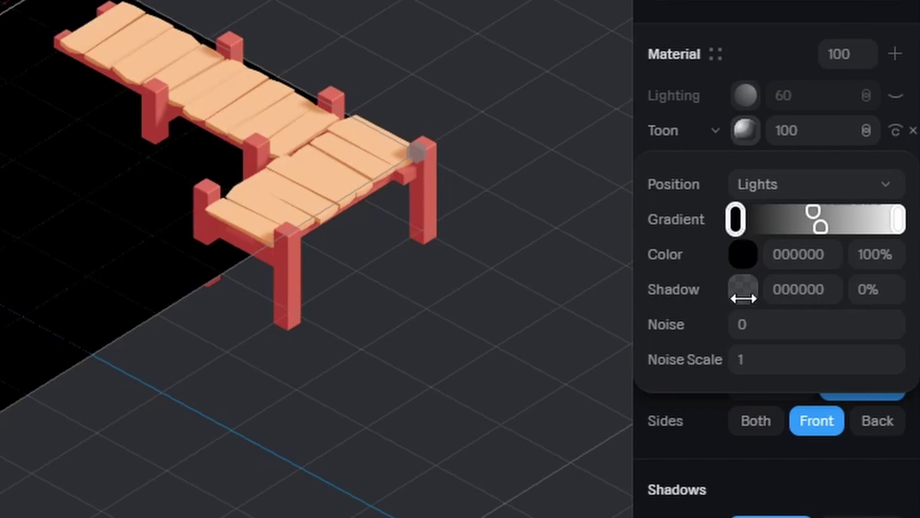
# Reduce the Toon gradient to its two middle stops, spaced slightly apart, and colour the first one white (FFFFFF)
pyautogui.moveTo(744, 298); pyautogui.dragTo(752, 516)
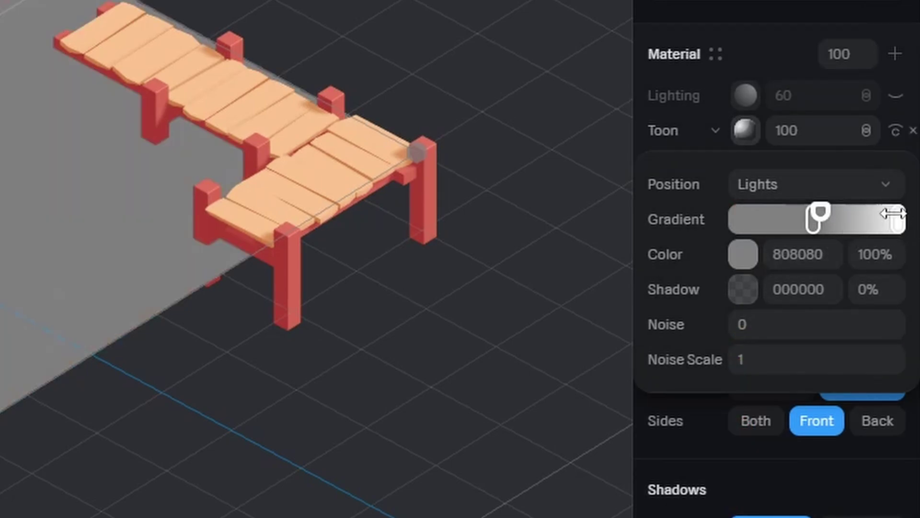
pyautogui.moveTo(894, 221); pyautogui.dragTo(917, 489)
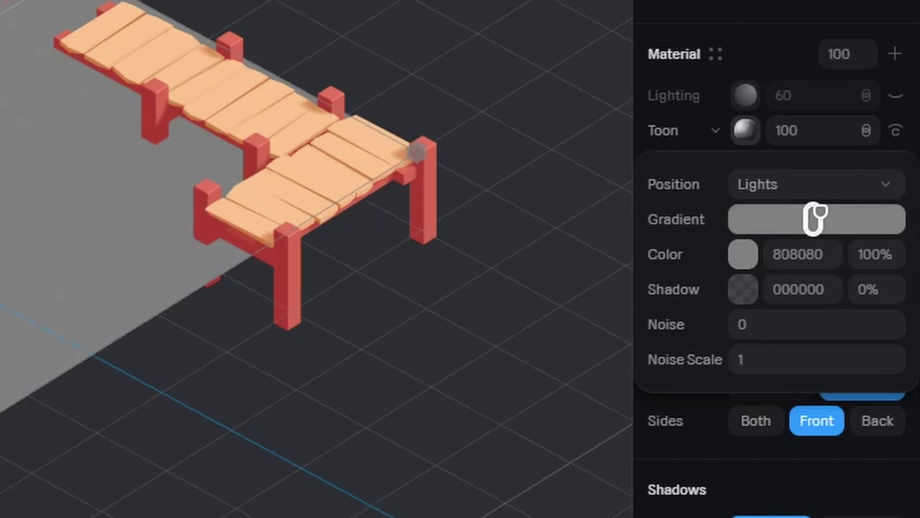
pyautogui.click(770, 211)
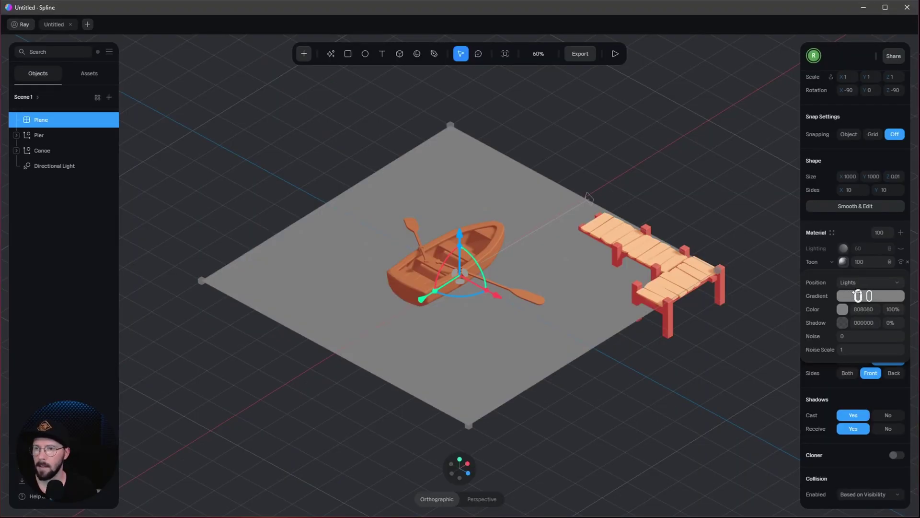
pyautogui.click(842, 309)
pyautogui.moveTo(835, 331); pyautogui.dragTo(772, 291)
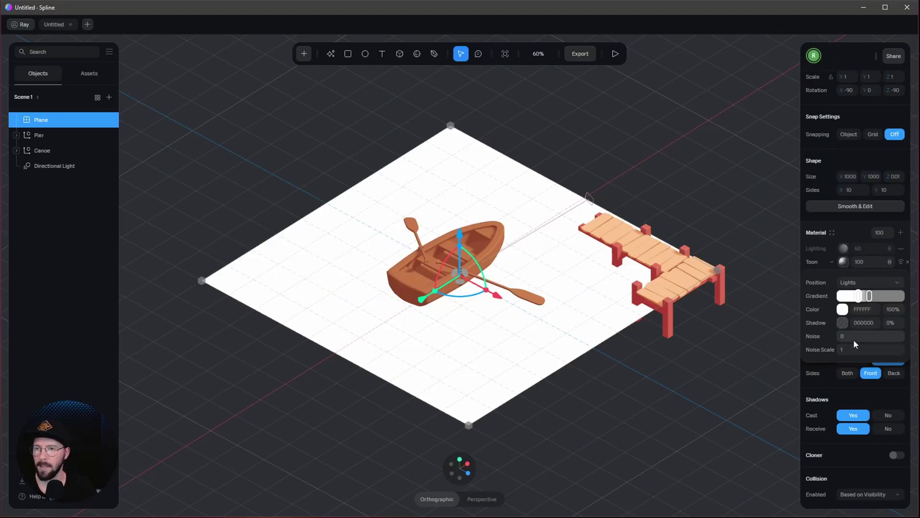
# Set the Toon layer's noise to 1
pyautogui.click(848, 338)
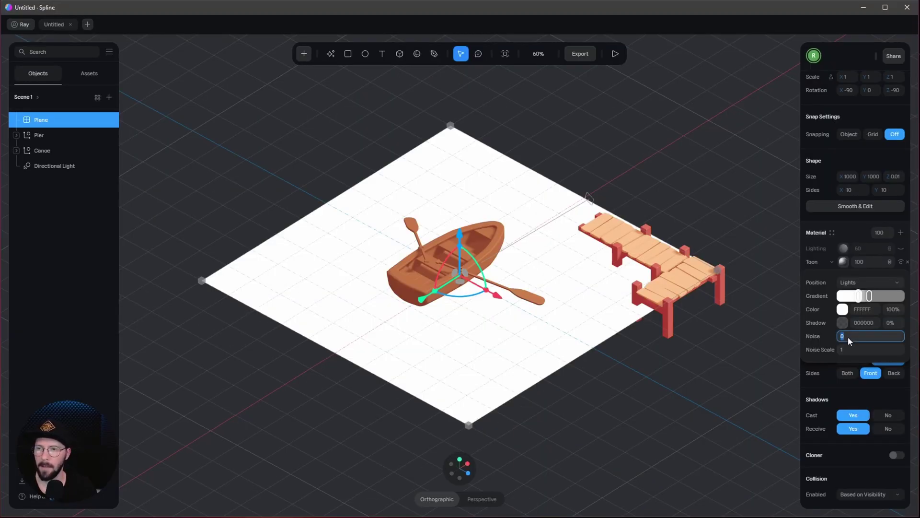
pyautogui.click(825, 355)
pyautogui.moveTo(838, 336); pyautogui.dragTo(856, 335)
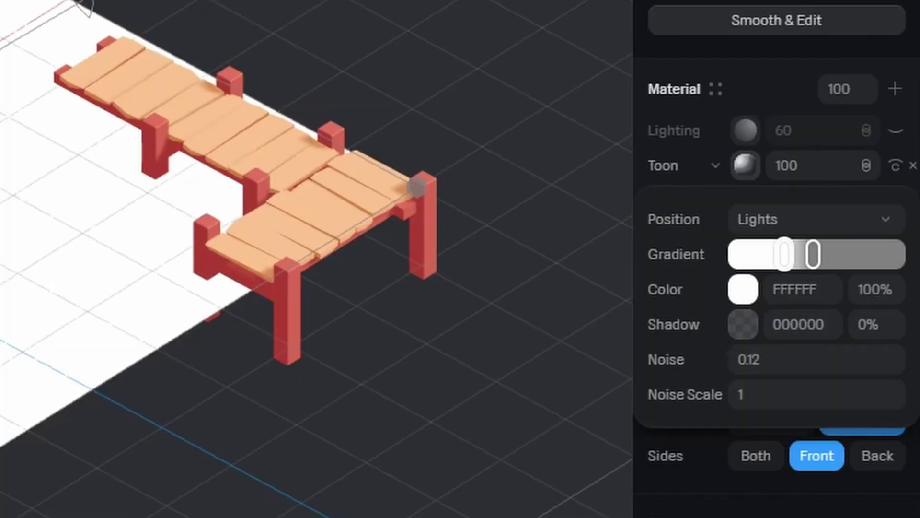
pyautogui.moveTo(779, 359); pyautogui.dragTo(888, 335)
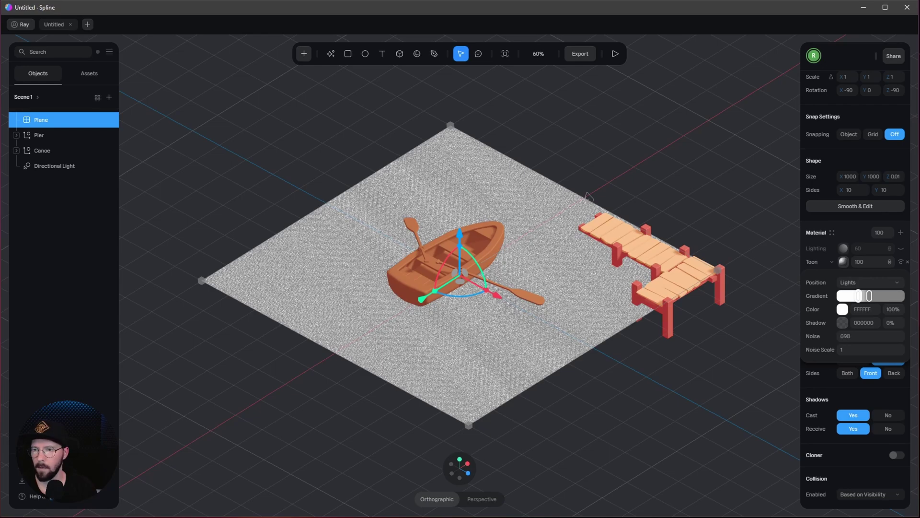
pyautogui.click(866, 336)
pyautogui.write('1')
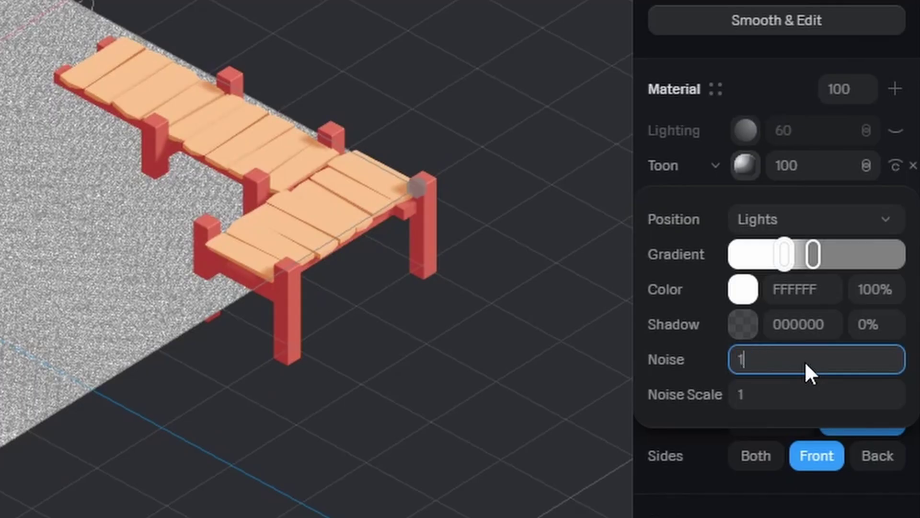
pyautogui.press('Return')
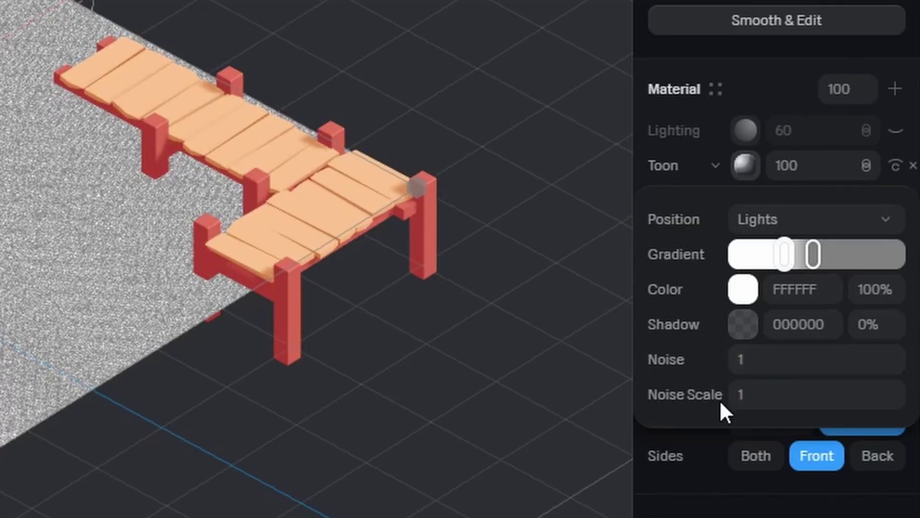
# Set the Toon layer's noise scale to 30
pyautogui.moveTo(729, 394); pyautogui.dragTo(906, 394)
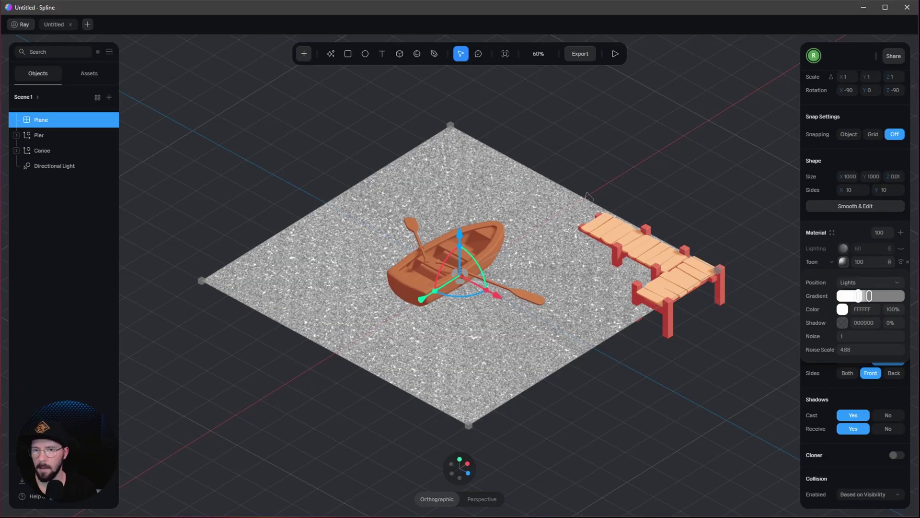
pyautogui.moveTo(858, 349)
pyautogui.mouseDown()
pyautogui.moveTo(887, 350)
pyautogui.moveTo(864, 353)
pyautogui.mouseUp()
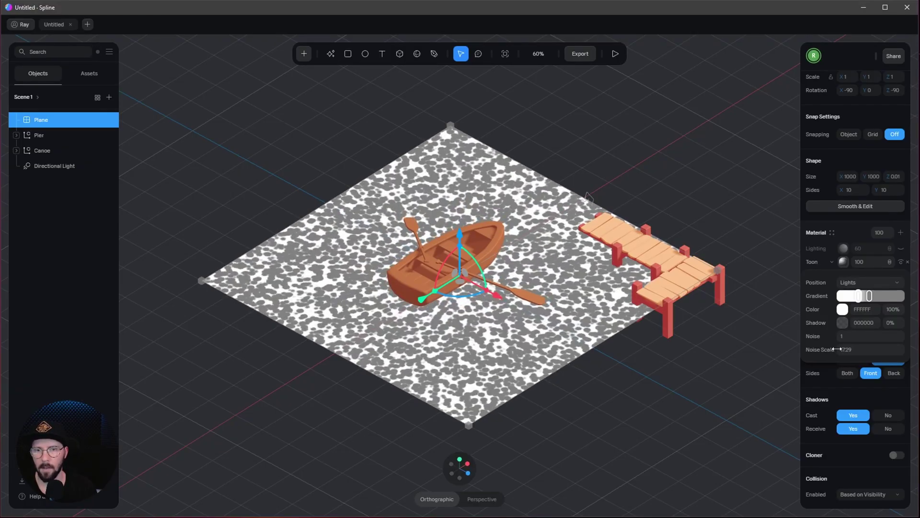
pyautogui.click(864, 351)
pyautogui.write('30')
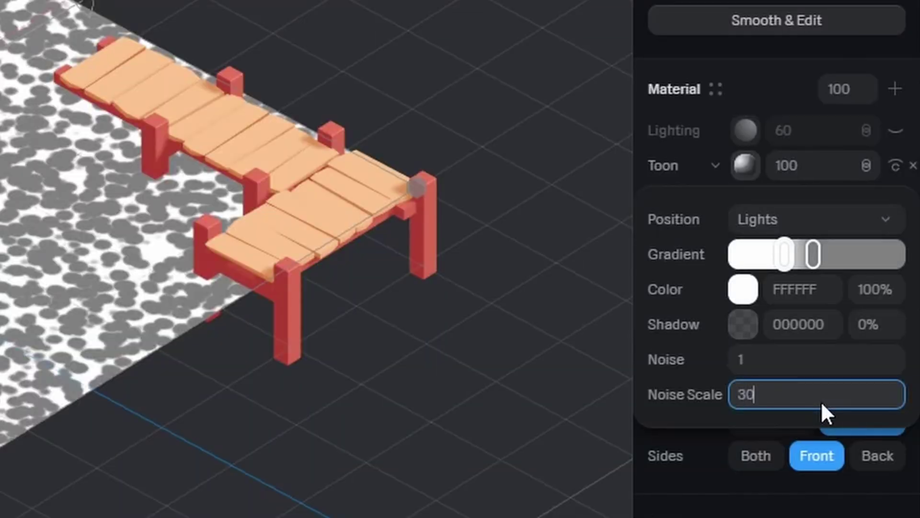
pyautogui.press('Return')
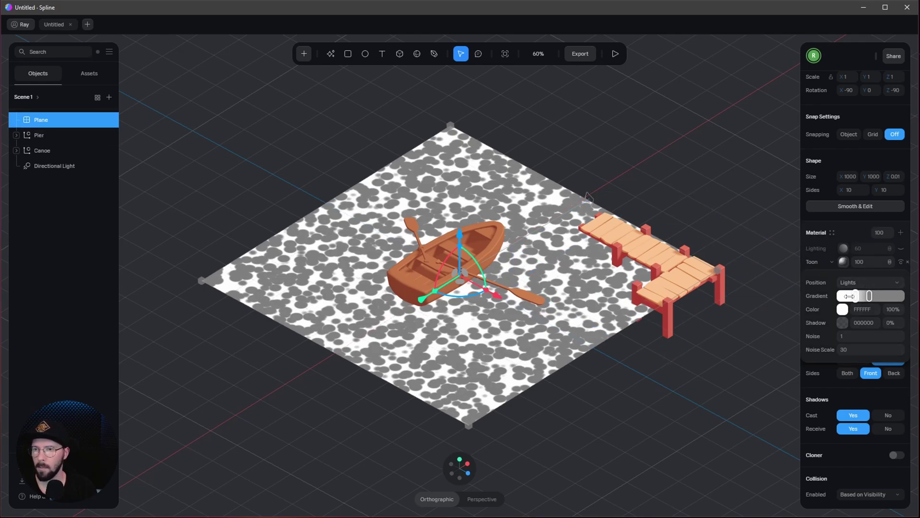
# Bring the two Toon gradient stops together near the white end for a hard edge, and colour the grey stop blue (004CFF)
pyautogui.moveTo(858, 295); pyautogui.dragTo(853, 295)
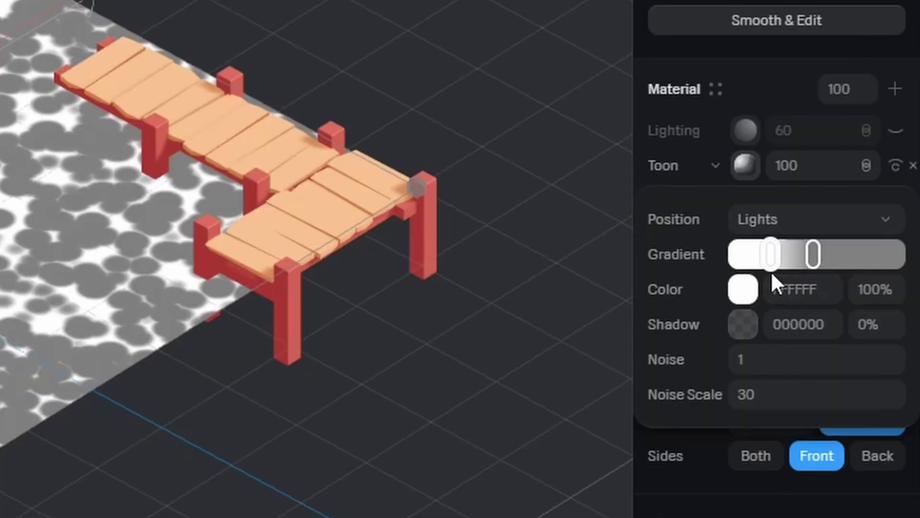
pyautogui.moveTo(806, 256); pyautogui.dragTo(760, 274)
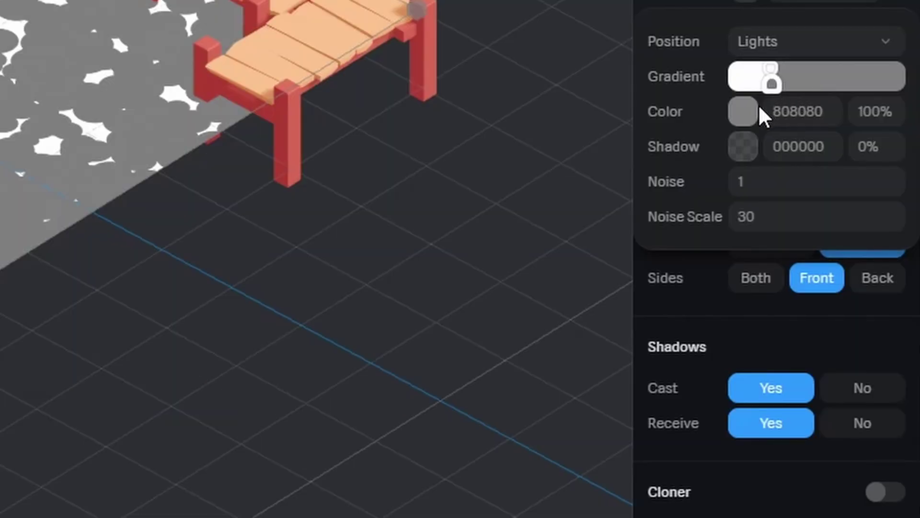
pyautogui.click(750, 290)
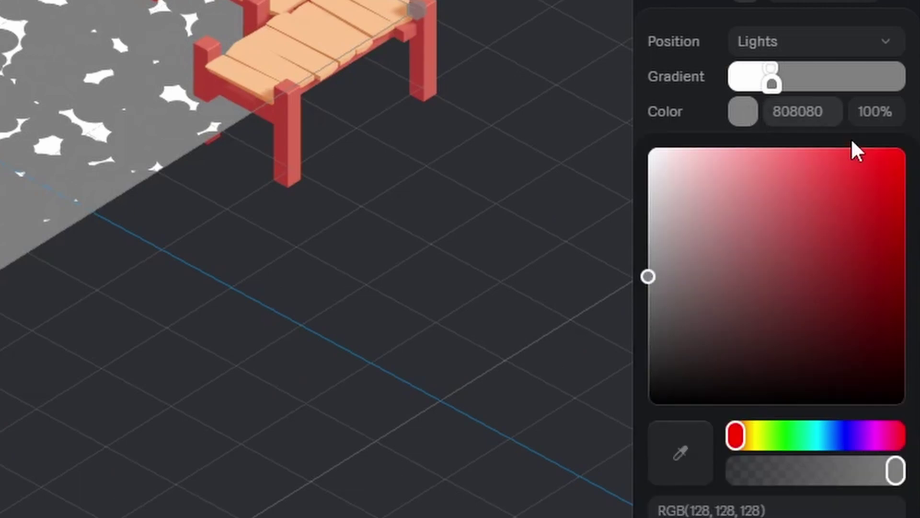
pyautogui.click(834, 436)
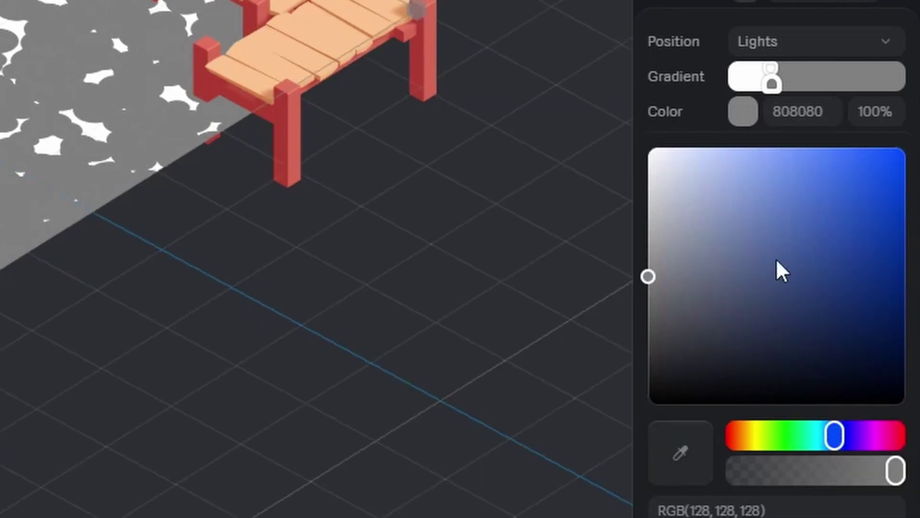
pyautogui.moveTo(777, 261); pyautogui.dragTo(906, 144)
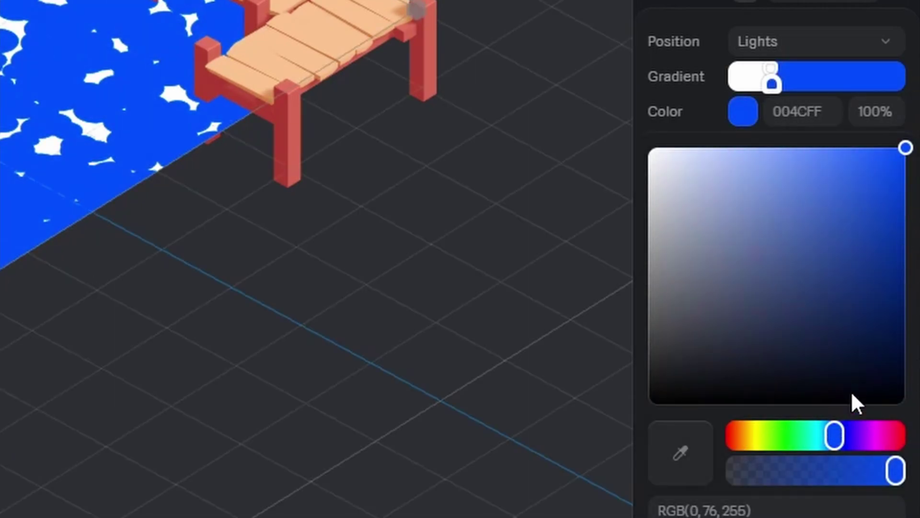
# Lighten the blue Toon gradient stop to 0088FF and close the layer's settings
pyautogui.moveTo(834, 435); pyautogui.dragTo(826, 433)
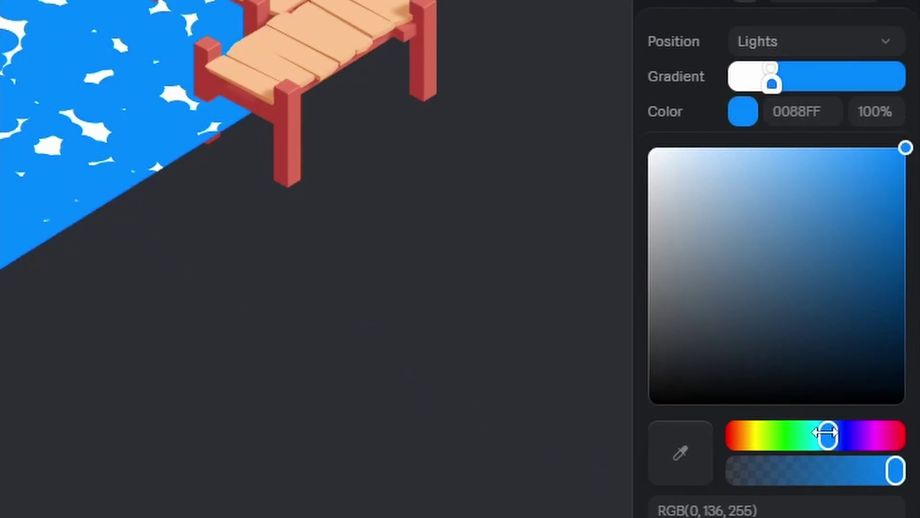
pyautogui.click(703, 23)
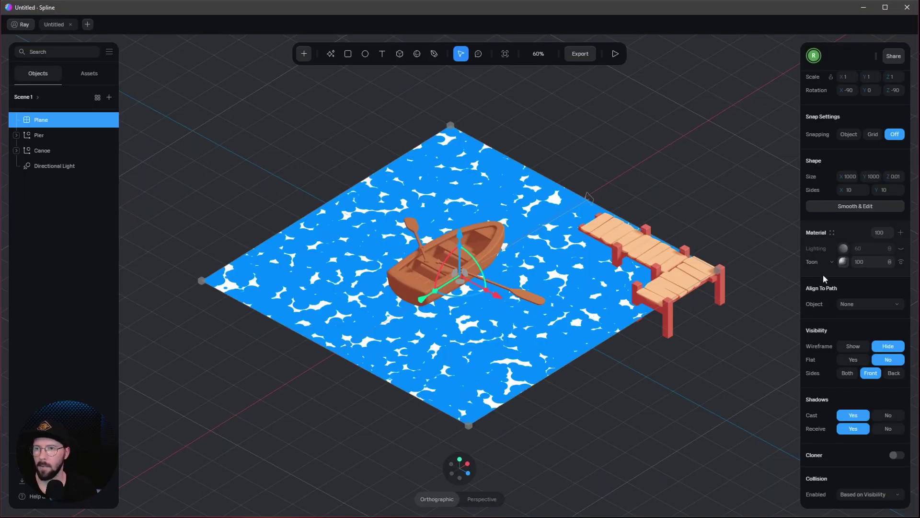
# Make the plane's Lighting layer visible and set its type to Toon
pyautogui.click(900, 249)
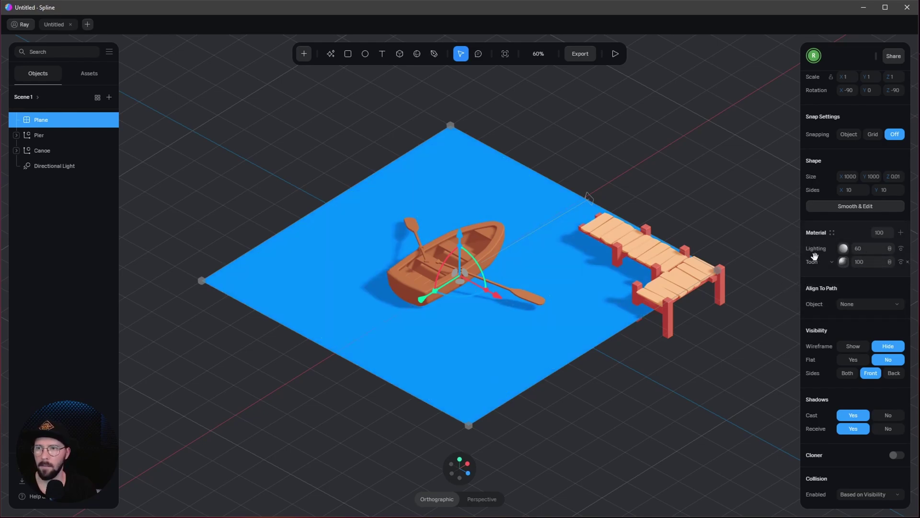
pyautogui.click(845, 251)
pyautogui.click(861, 271)
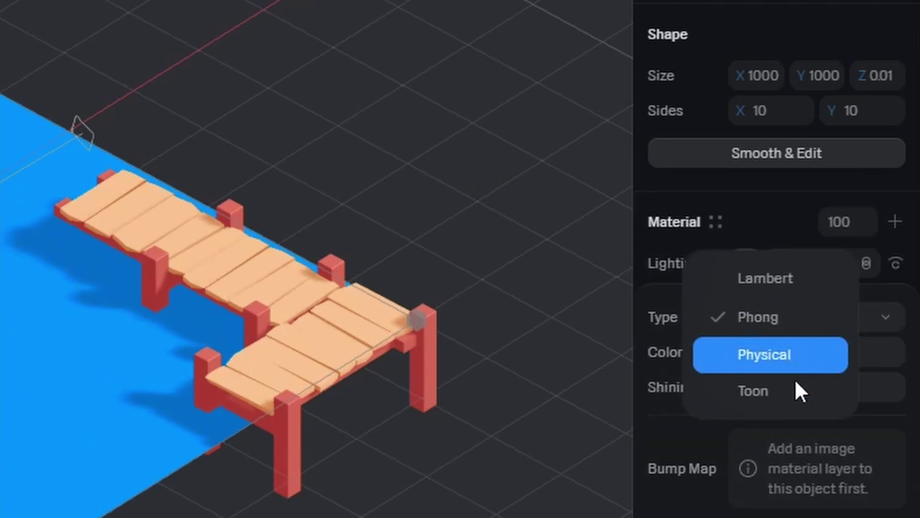
pyautogui.click(824, 389)
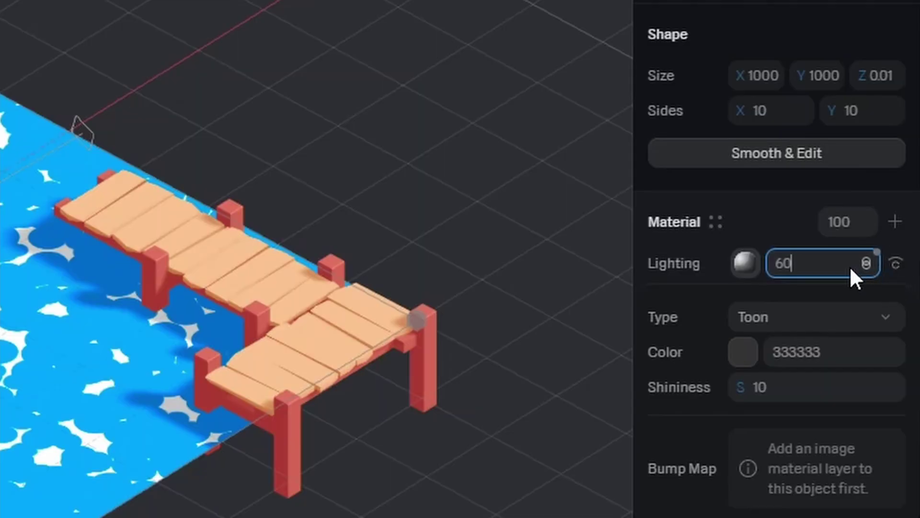
# Set the Lighting layer's opacity to 100 and change its blend mode so the shadows turn a vivid blue
pyautogui.moveTo(884, 249); pyautogui.dragTo(854, 246)
pyautogui.write('100')
pyautogui.press('Return')
pyautogui.click(748, 262)
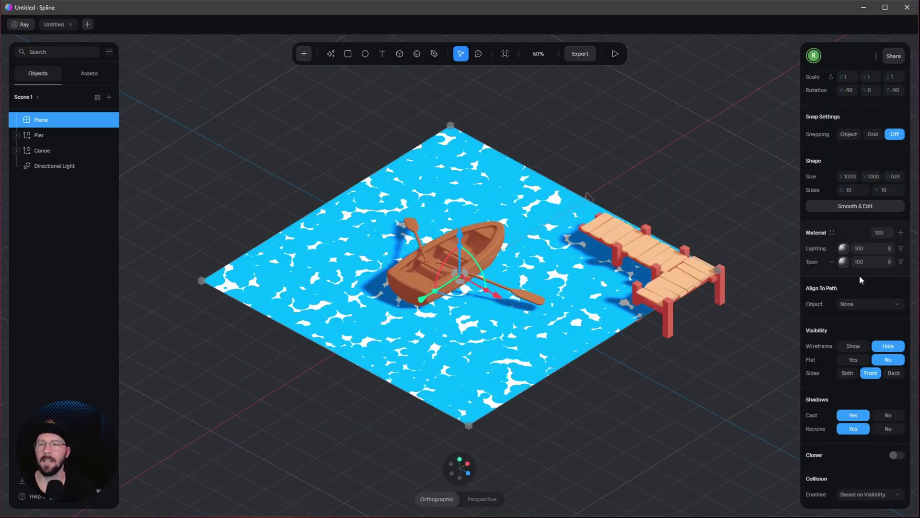
pyautogui.click(890, 250)
pyautogui.click(899, 277)
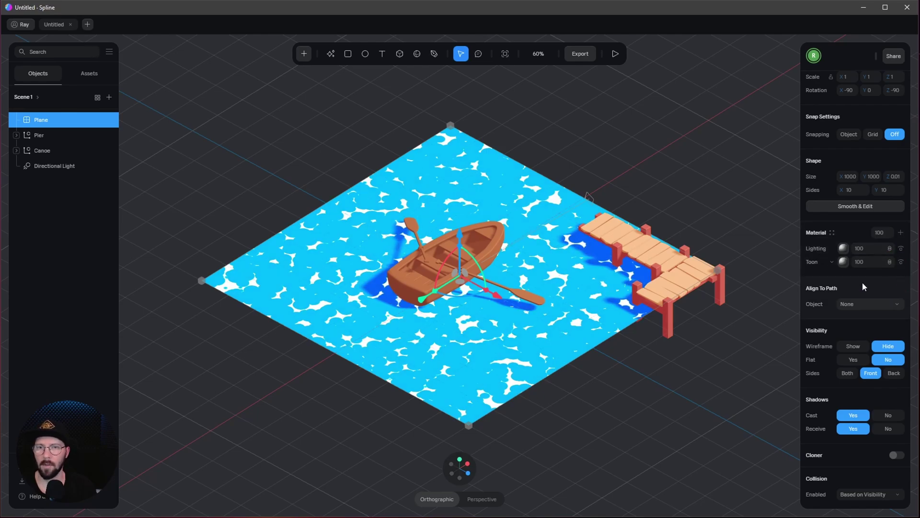
# Add a Displace layer to the plane's material with a strength of -25
pyautogui.click(901, 233)
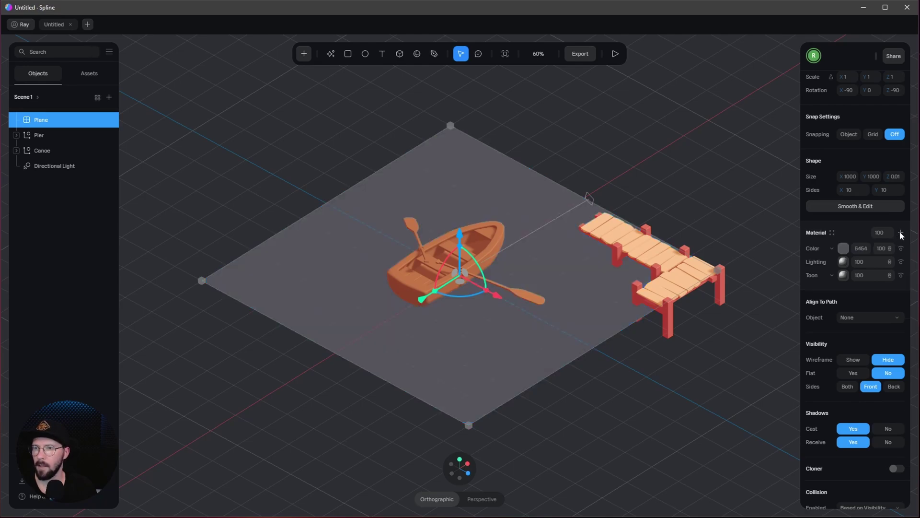
pyautogui.click(832, 248)
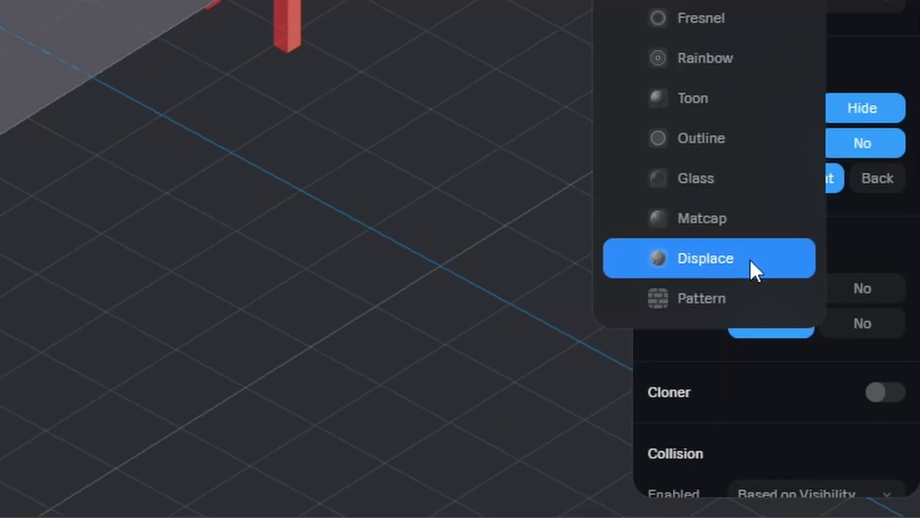
pyautogui.click(749, 258)
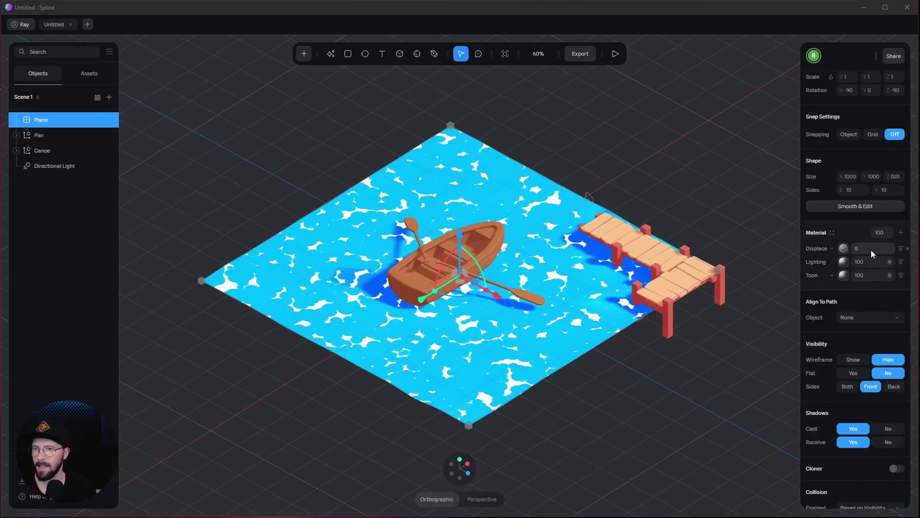
pyautogui.click(871, 252)
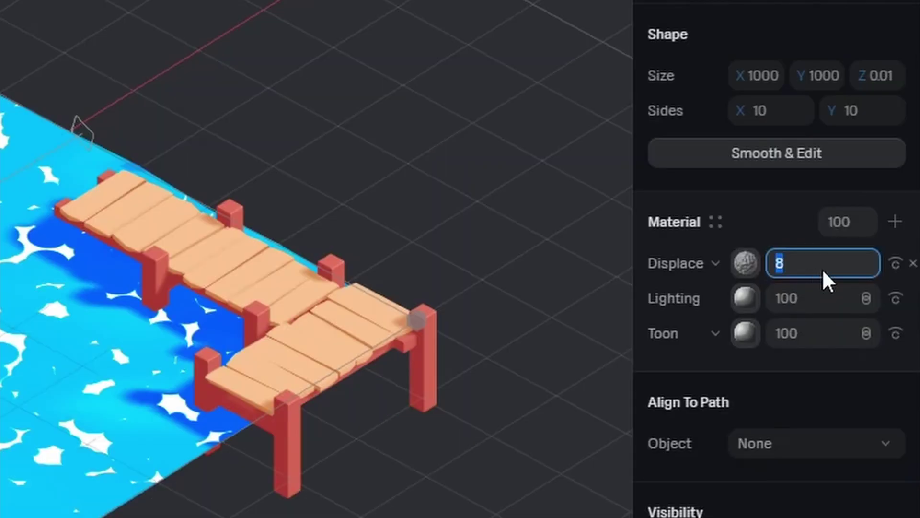
pyautogui.write('-25')
pyautogui.press('Return')
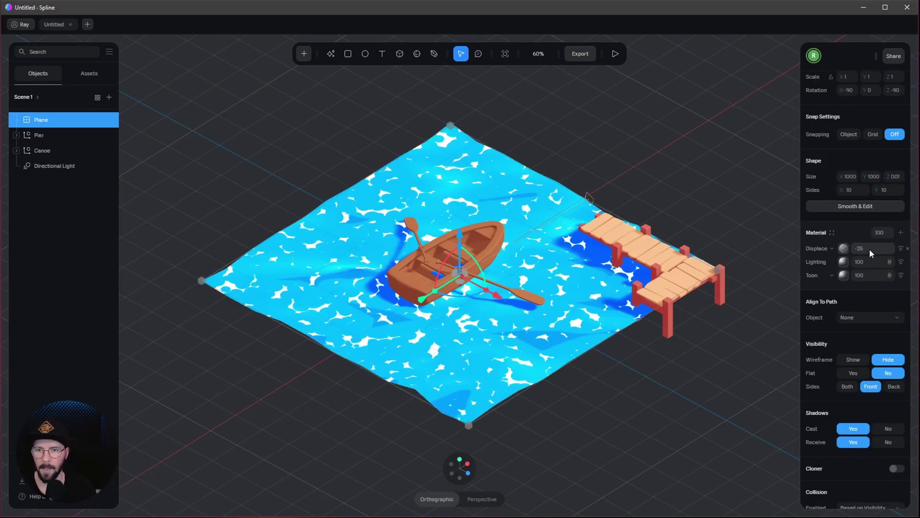
# Set the Displace layer's noise scale to 5 and close its settings
pyautogui.click(844, 249)
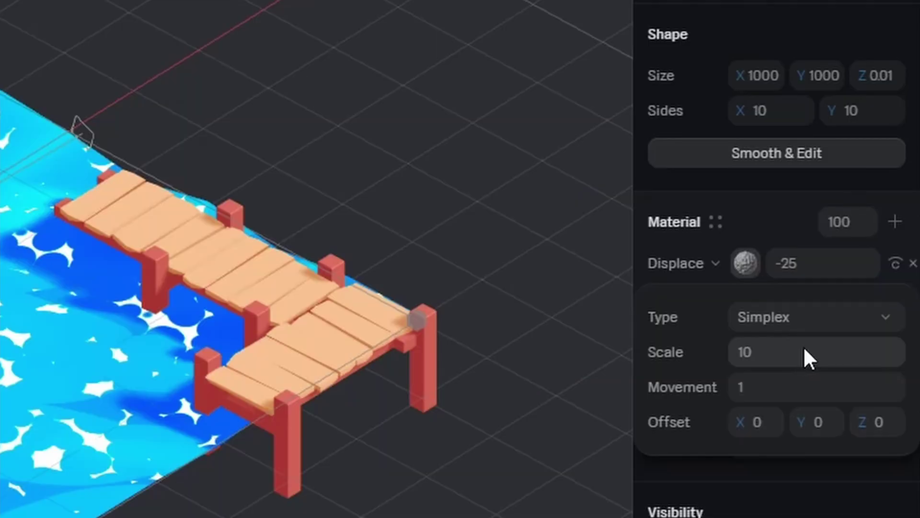
pyautogui.click(867, 282)
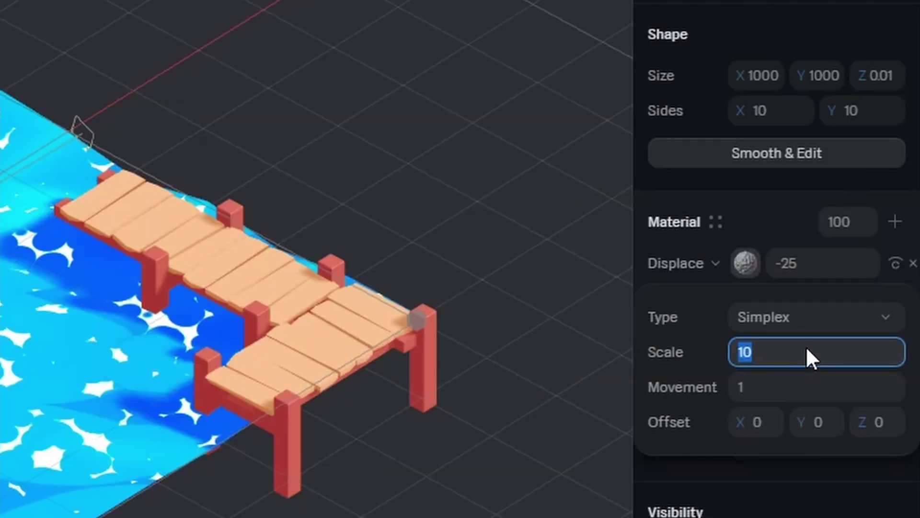
pyautogui.write('5')
pyautogui.press('Return')
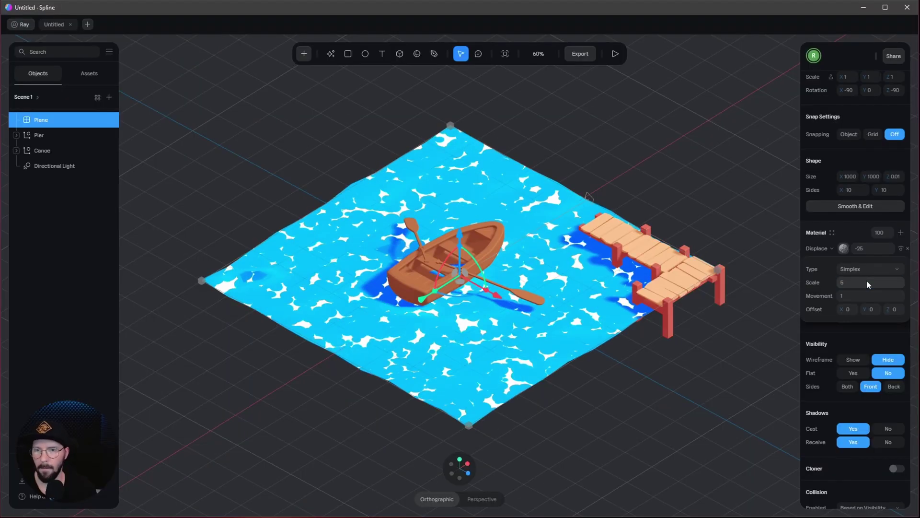
pyautogui.click(851, 228)
# Try a displacement strength of -175 on the plane and undo it
pyautogui.moveTo(852, 248); pyautogui.dragTo(827, 249)
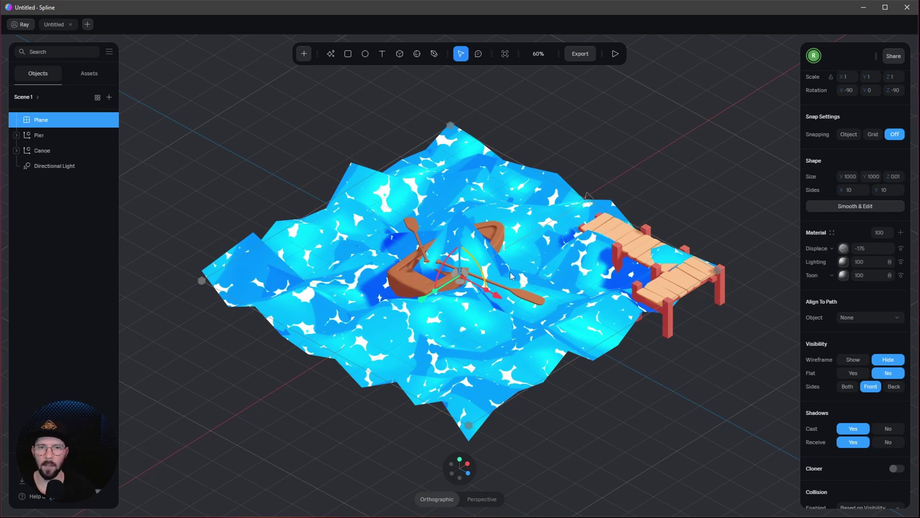
pyautogui.hotkey('ctrl', 'z')
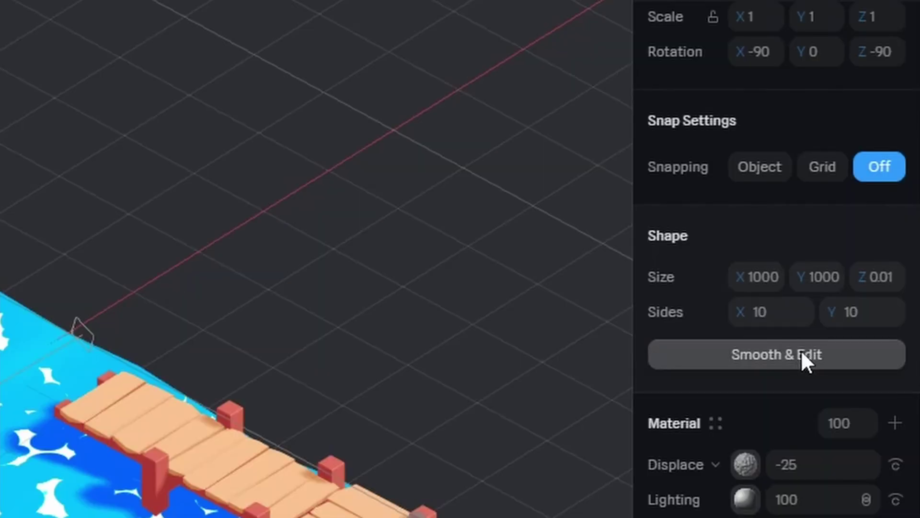
# Convert the plane to a smooth editable mesh with subdivision level 2 and leave mesh editing
pyautogui.click(802, 353)
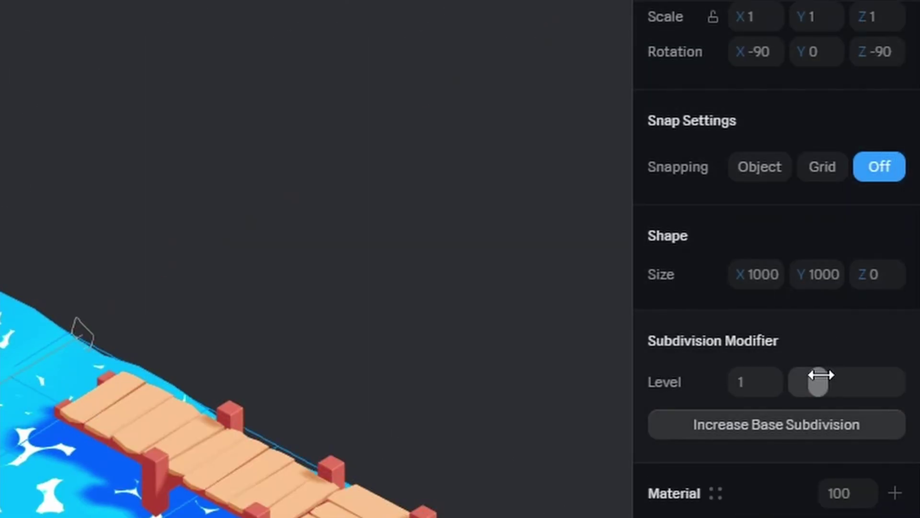
pyautogui.moveTo(821, 376); pyautogui.dragTo(845, 371)
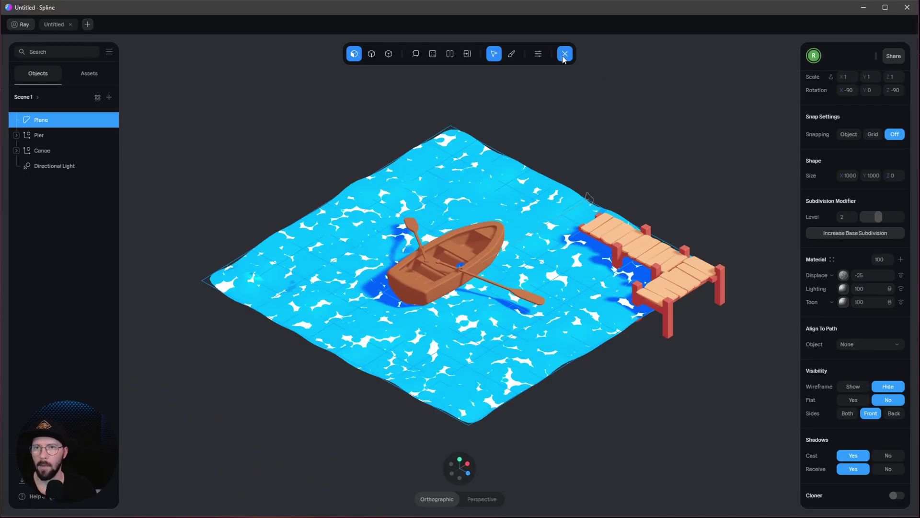
pyautogui.press('Escape')
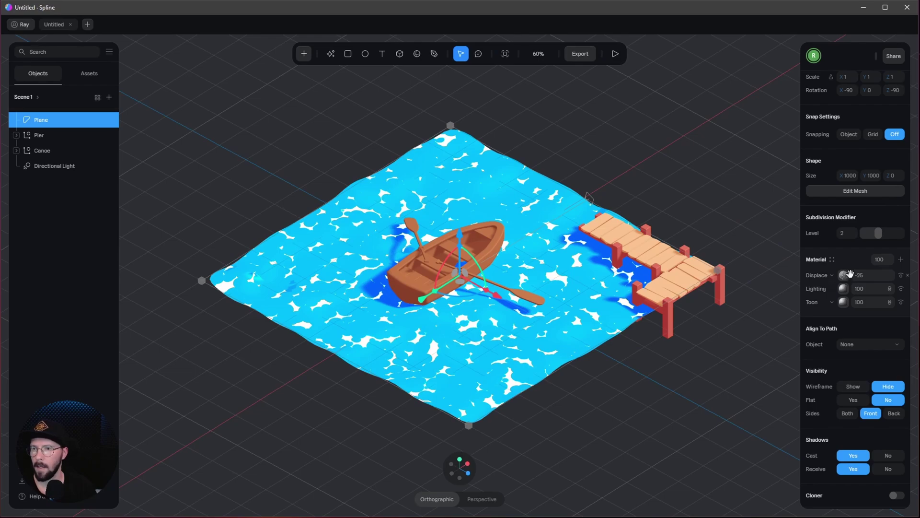
# Try a displacement strength of -100 on the smoothed plane and undo it
pyautogui.moveTo(853, 275); pyautogui.dragTo(873, 283)
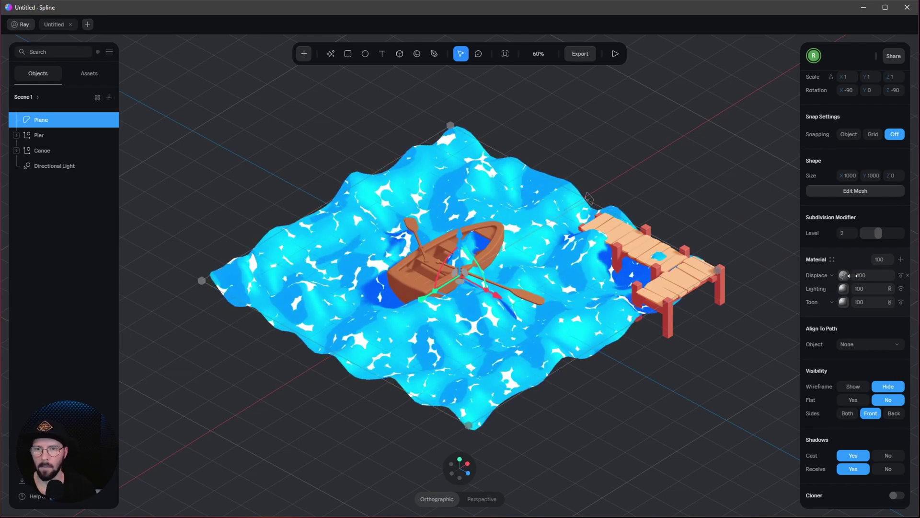
pyautogui.hotkey('ctrl', 'z')
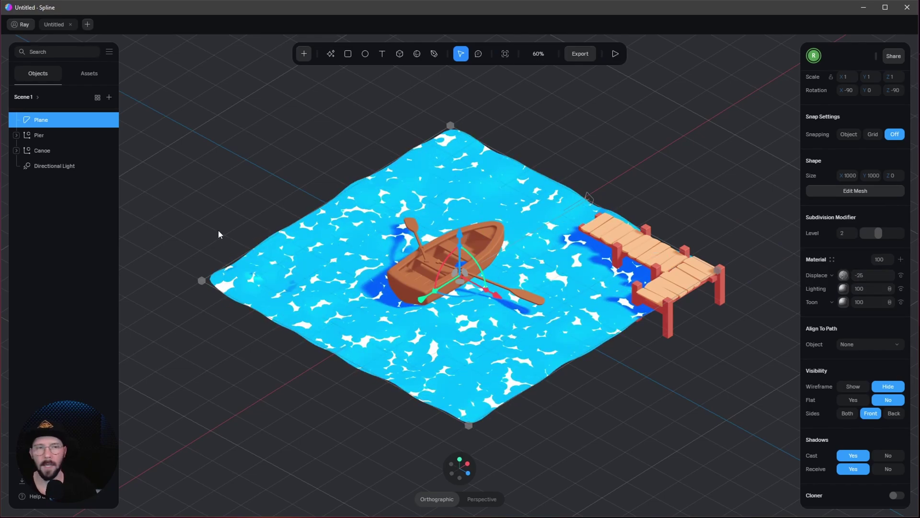
# Replace the directional light with a point light placed above the water, at a height of about 571
pyautogui.click(53, 166)
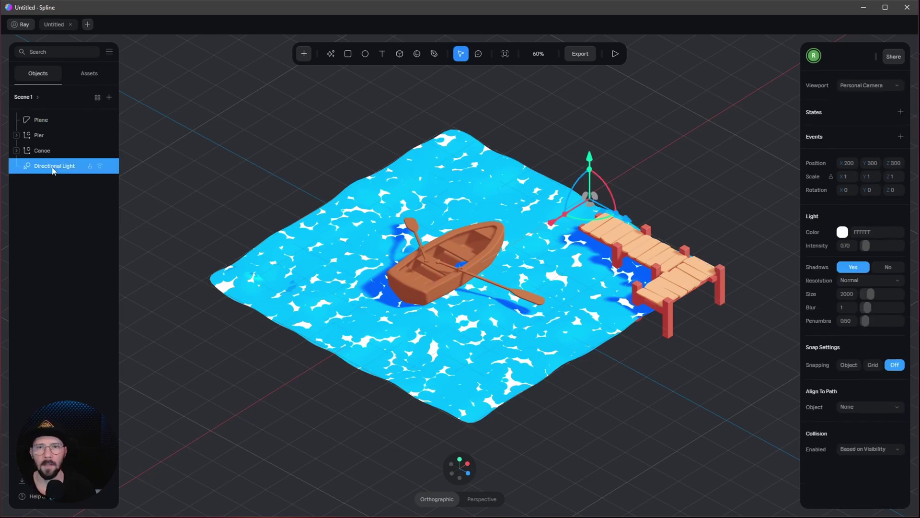
pyautogui.press('Delete')
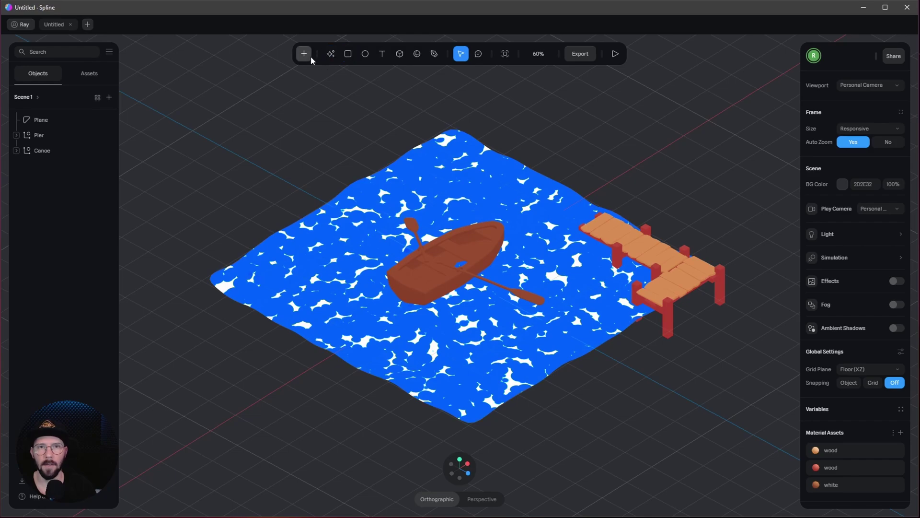
pyautogui.click(304, 54)
pyautogui.scroll(-5, 315, 217)
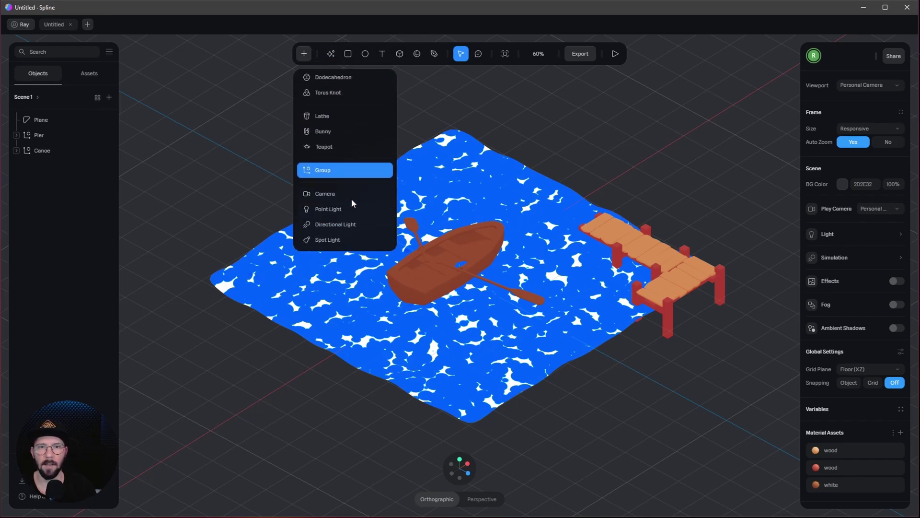
pyautogui.click(573, 233)
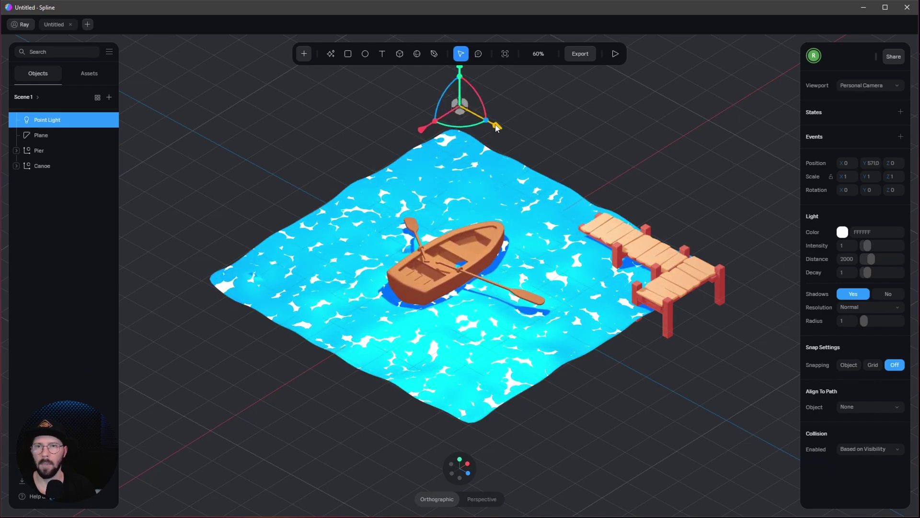
# Move the point light to about X 354 and Z -422, and adjust its height above the water
pyautogui.moveTo(496, 127); pyautogui.dragTo(419, 123)
pyautogui.scroll(-2, 456, 140)
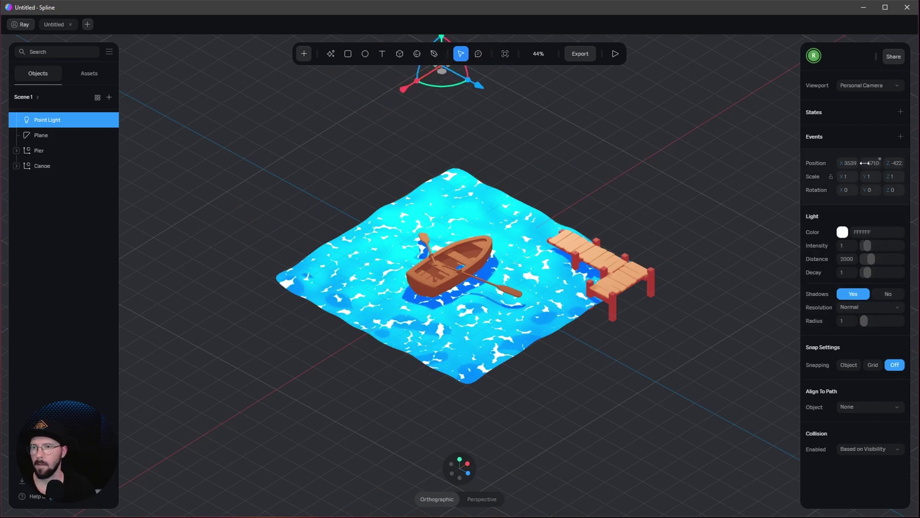
pyautogui.moveTo(866, 163); pyautogui.dragTo(877, 161)
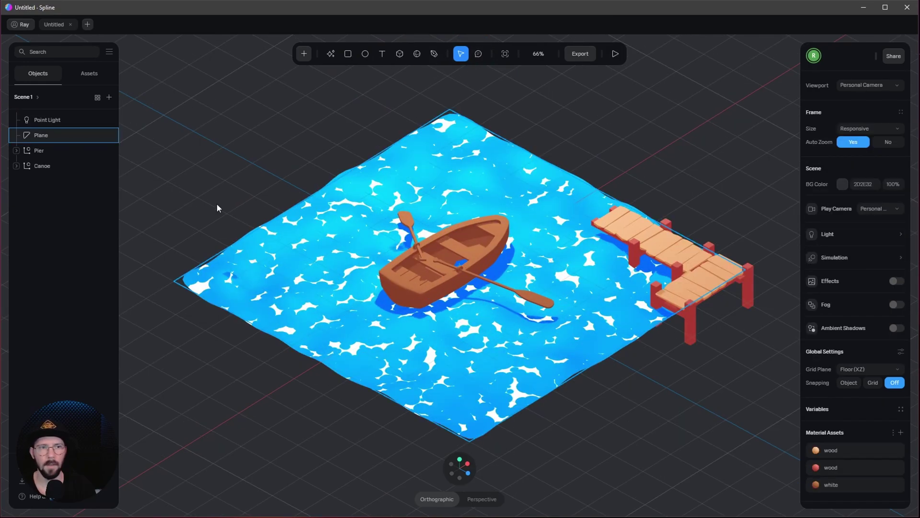
# Add a second state to the water plane and make it the active one for editing
pyautogui.click(368, 295)
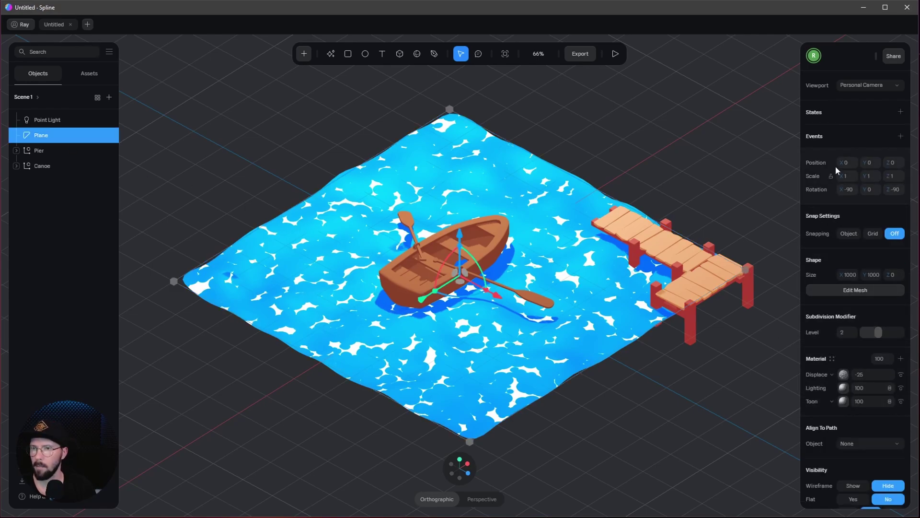
pyautogui.click(900, 112)
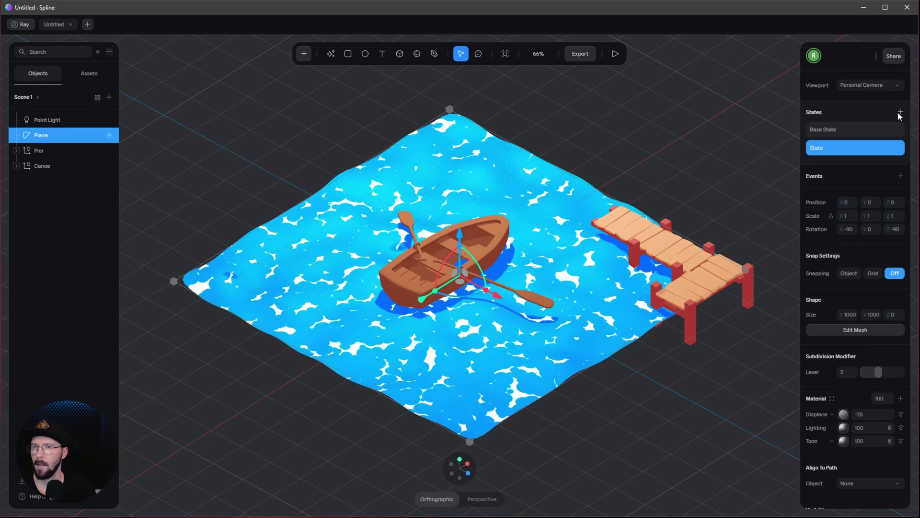
pyautogui.click(854, 128)
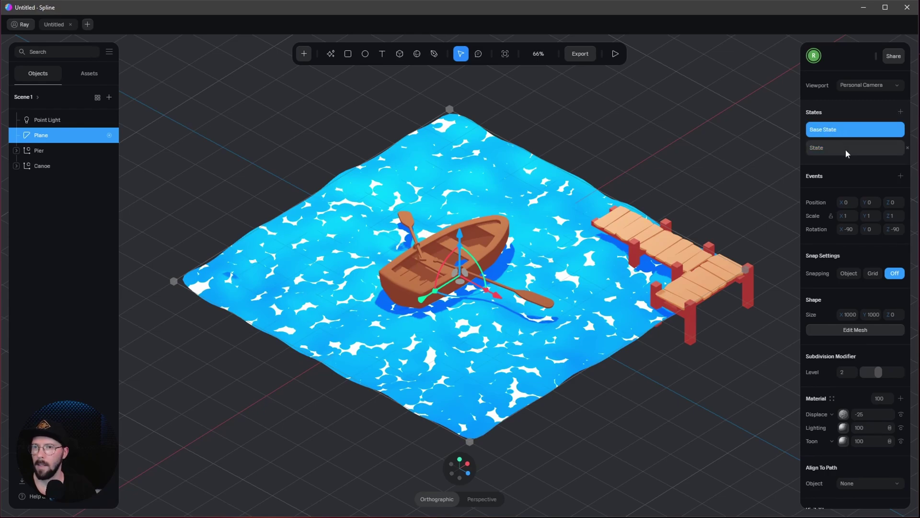
pyautogui.click(844, 149)
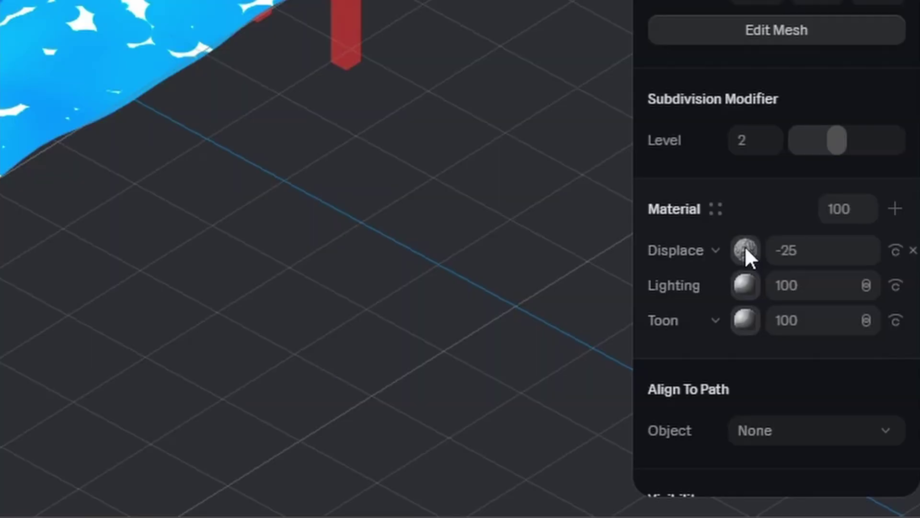
# Set the Displace layer's Y offset to 500 in the plane's second state
pyautogui.click(844, 417)
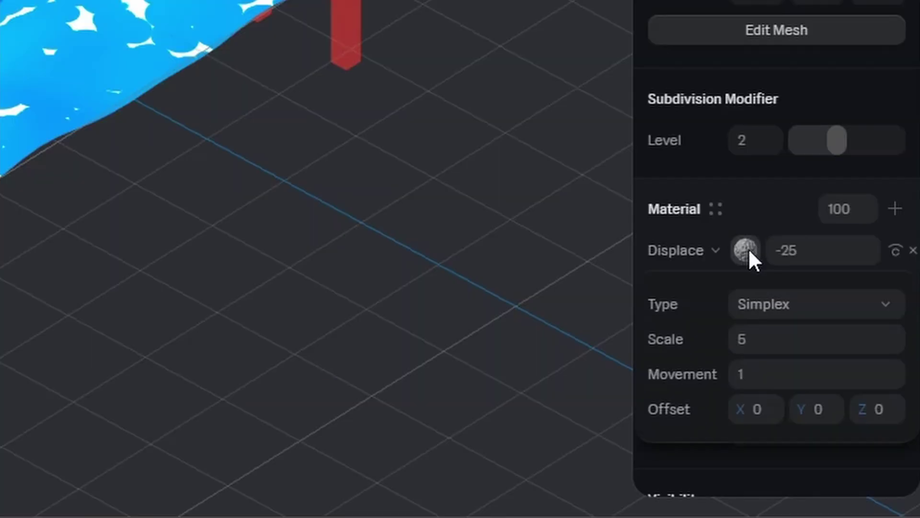
pyautogui.click(818, 410)
pyautogui.write('500')
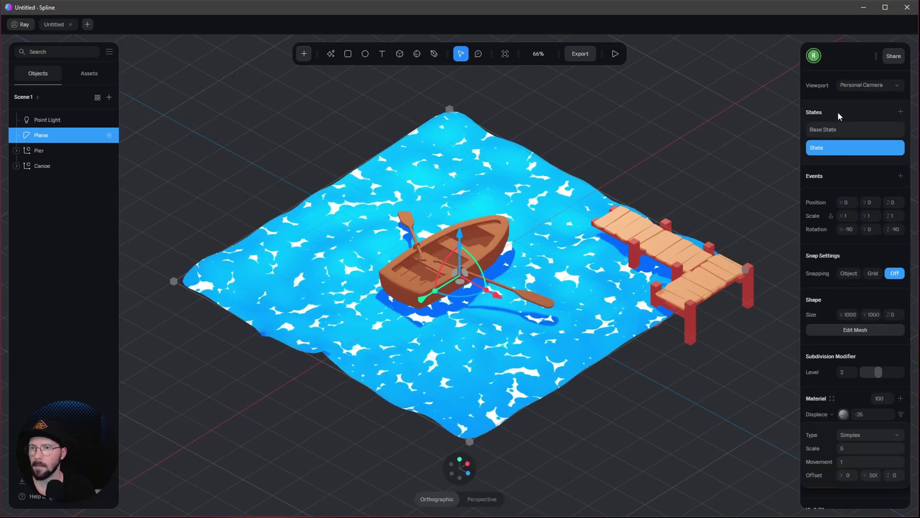
# Compare the plane's Base State with its second state, finishing with Base State active
pyautogui.click(853, 128)
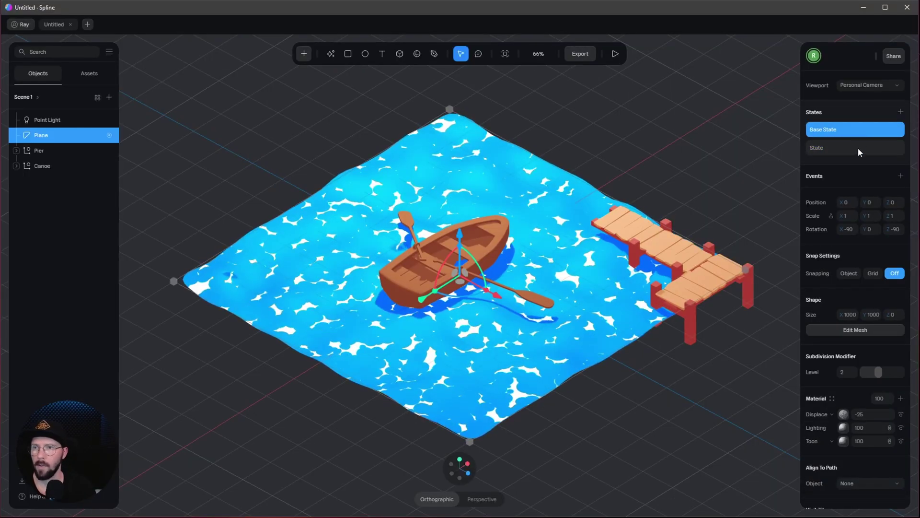
pyautogui.click(858, 147)
pyautogui.click(856, 128)
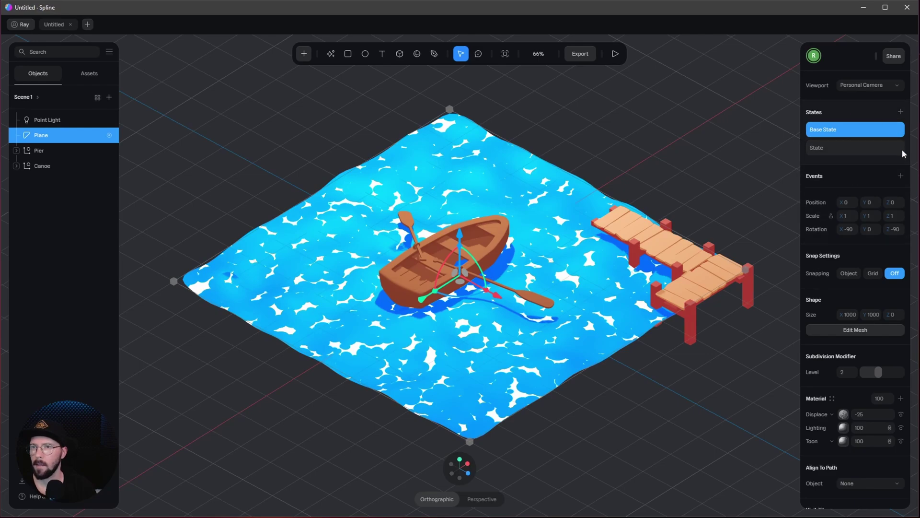
# Add a Start event to the plane with a Transition action going from Base State to State
pyautogui.click(901, 175)
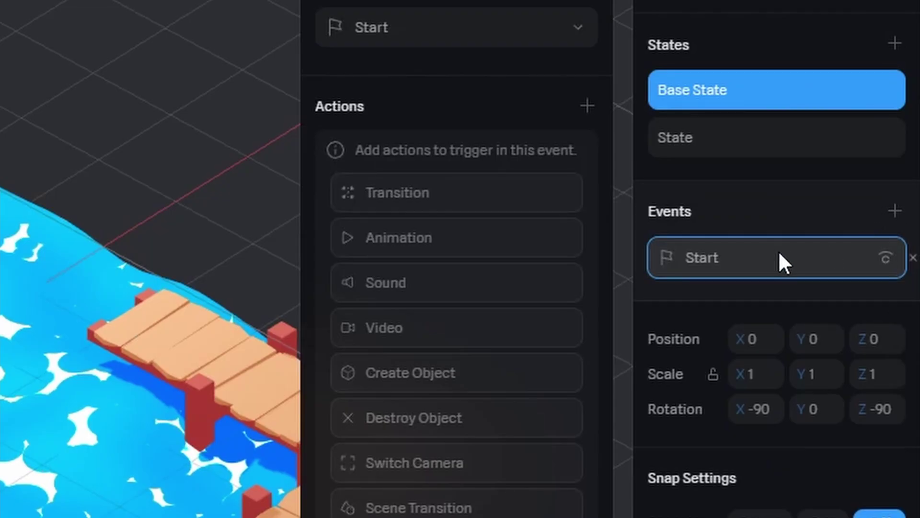
pyautogui.click(492, 191)
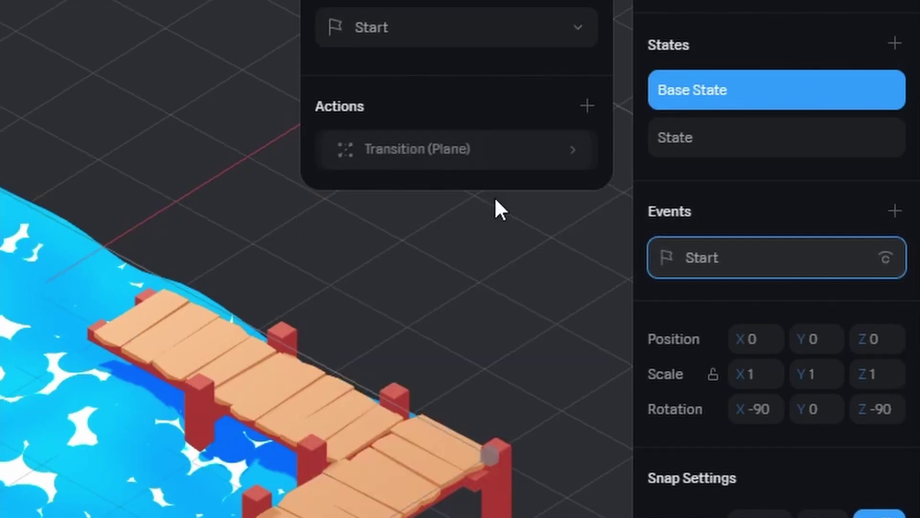
pyautogui.click(499, 163)
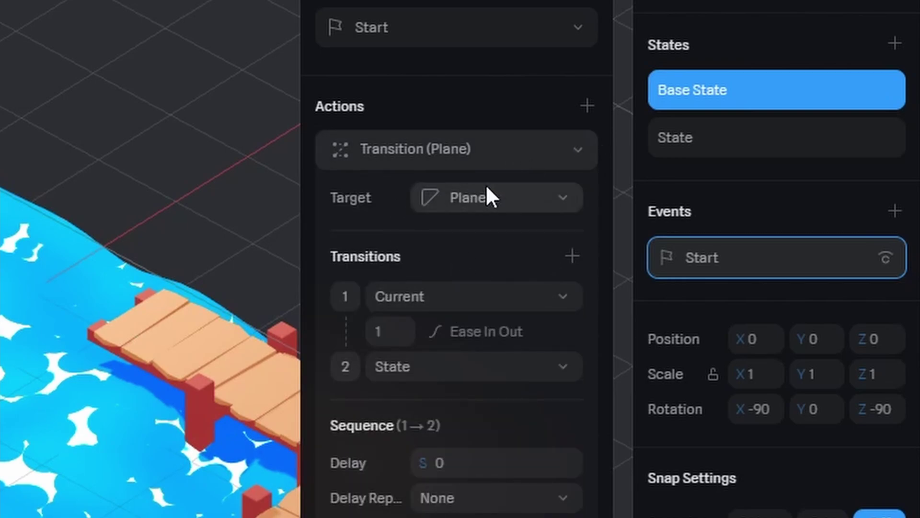
pyautogui.click(479, 301)
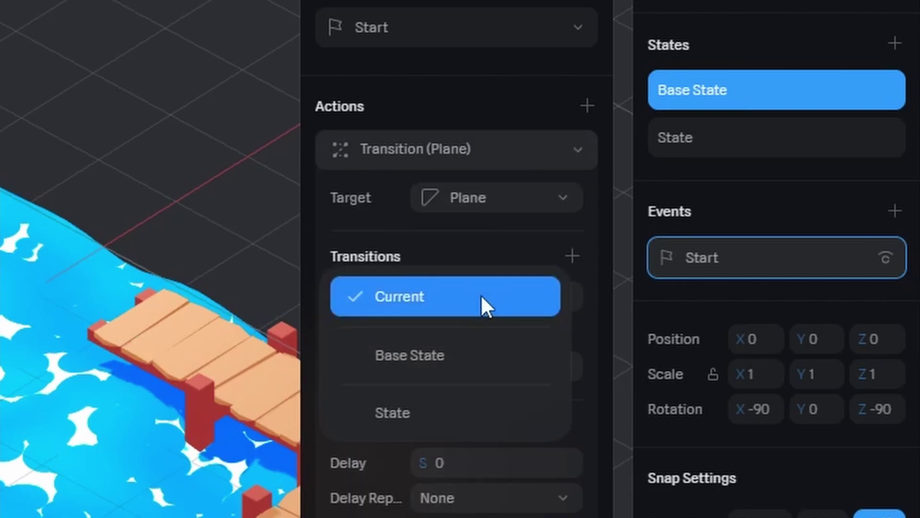
pyautogui.click(447, 357)
pyautogui.click(473, 365)
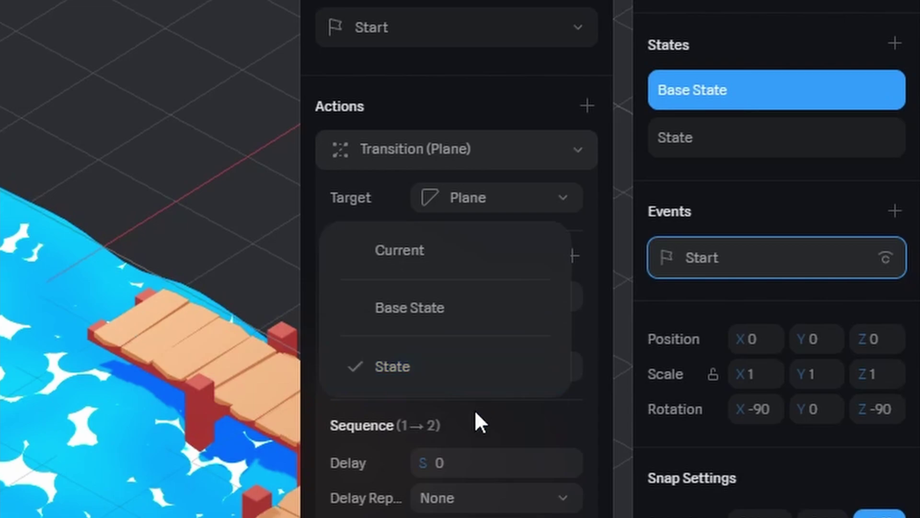
pyautogui.click(439, 383)
# Make the plane's state transition Linear with a duration of 20
pyautogui.click(512, 336)
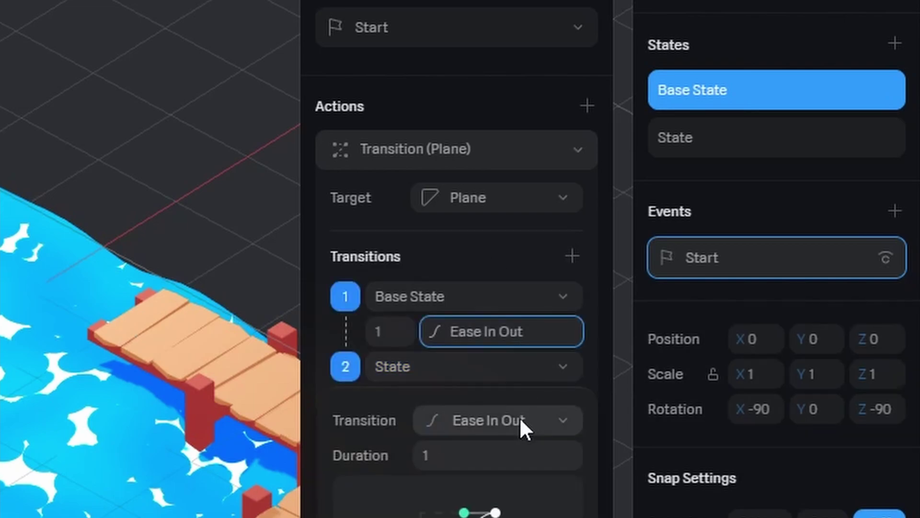
pyautogui.click(517, 417)
pyautogui.click(503, 265)
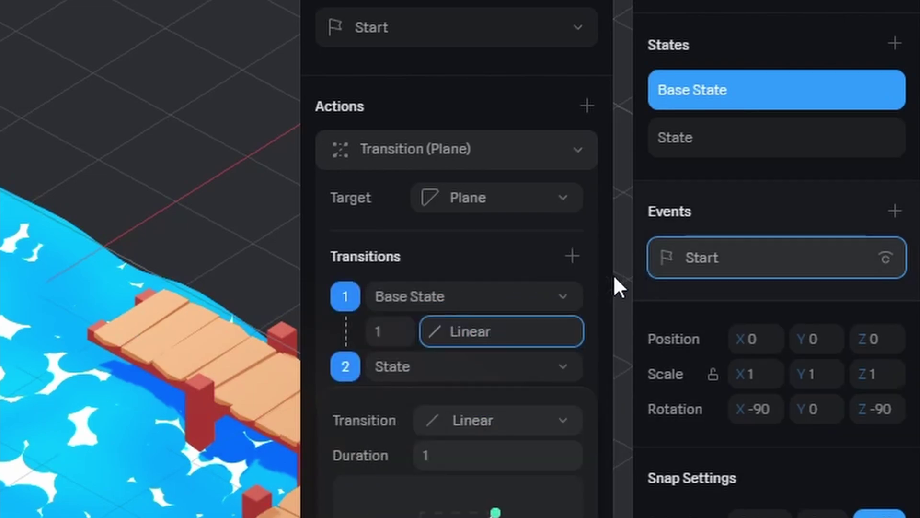
pyautogui.click(385, 330)
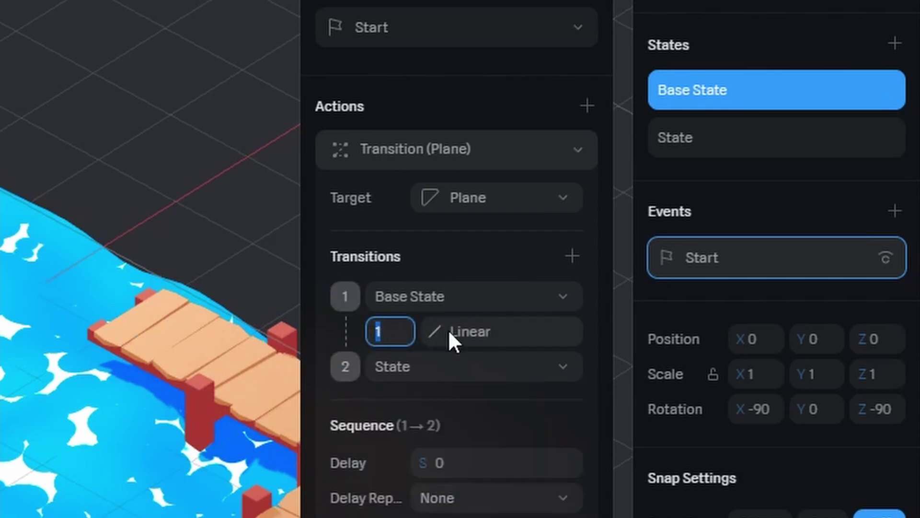
pyautogui.write('20')
pyautogui.press('Return')
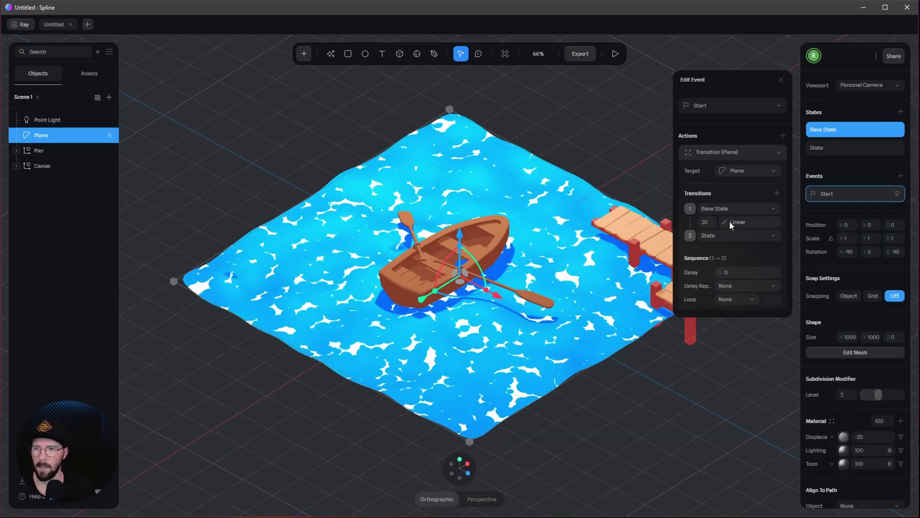
# Loop the transition infinitely with a Ping Pong cycle and preview the wave animation
pyautogui.click(743, 299)
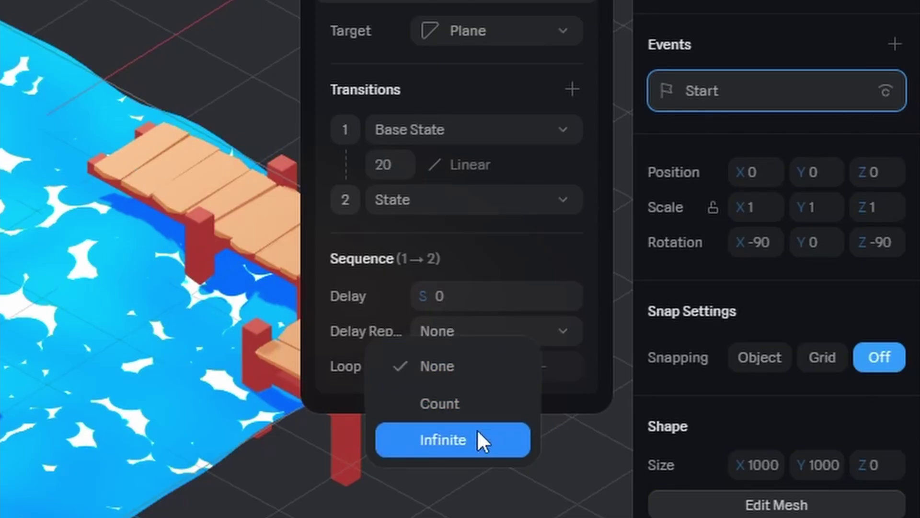
pyautogui.click(478, 433)
pyautogui.click(501, 403)
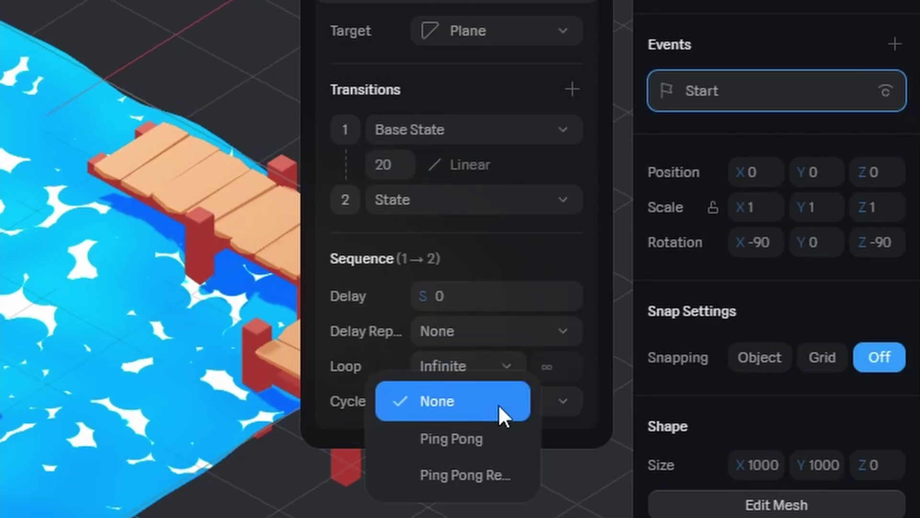
pyautogui.click(485, 437)
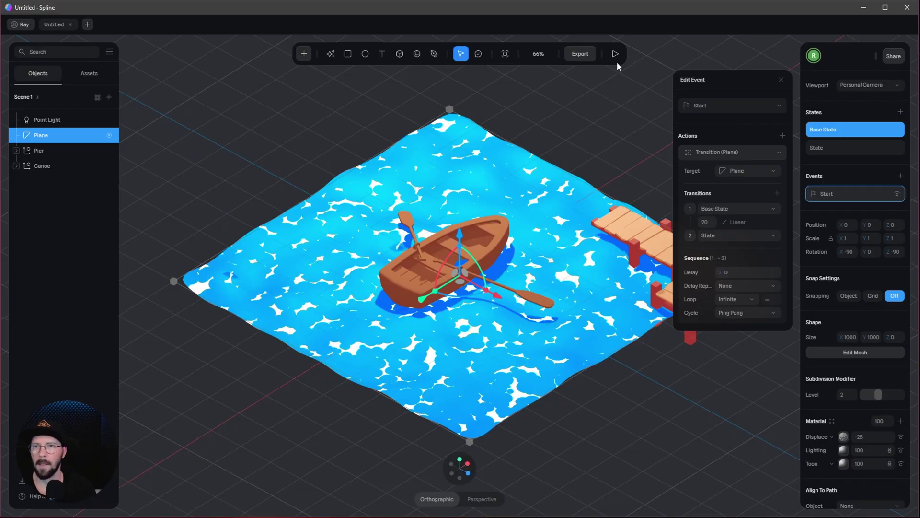
pyautogui.click(615, 58)
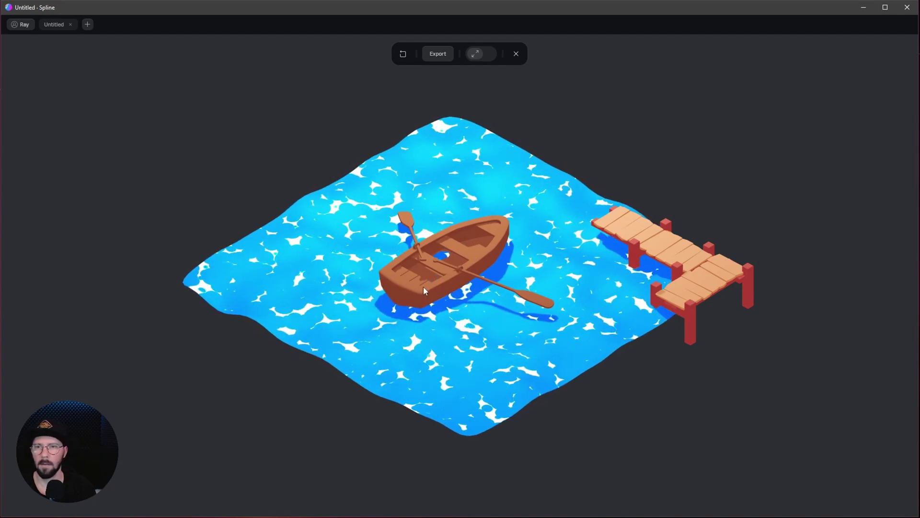
pyautogui.click(514, 55)
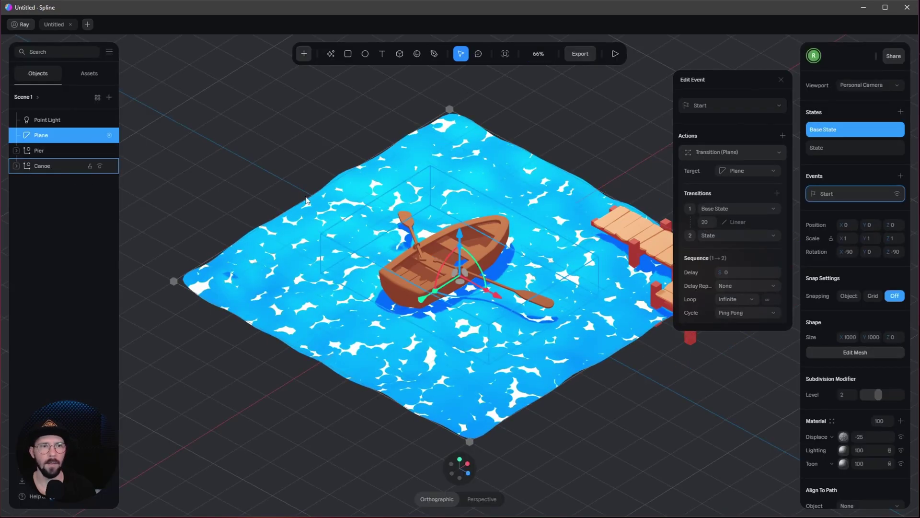
# Raise the canoe to a Y position of about 31 and preview the animated scene from several angles
pyautogui.click(488, 220)
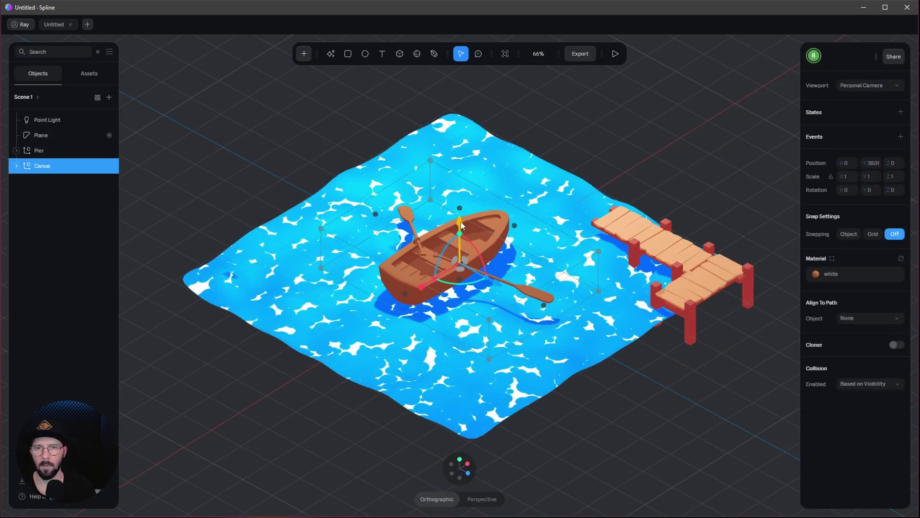
pyautogui.moveTo(461, 225); pyautogui.dragTo(461, 229)
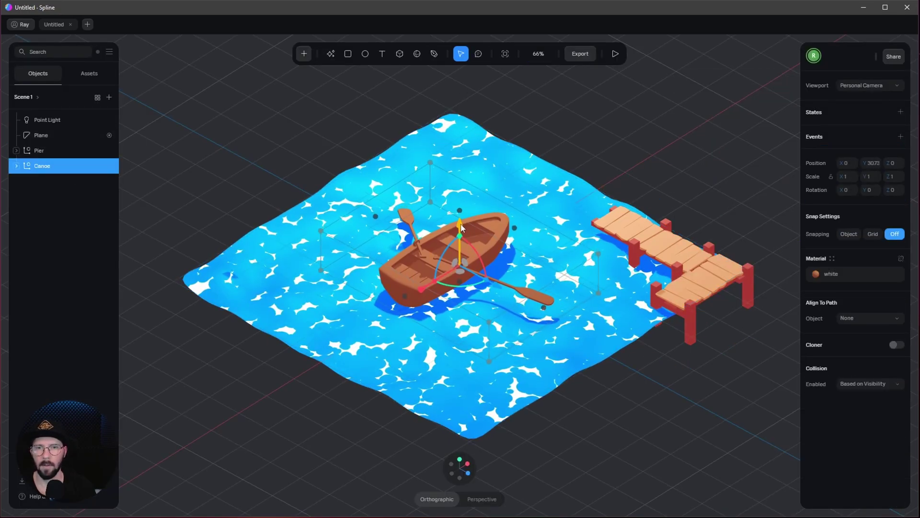
pyautogui.click(616, 53)
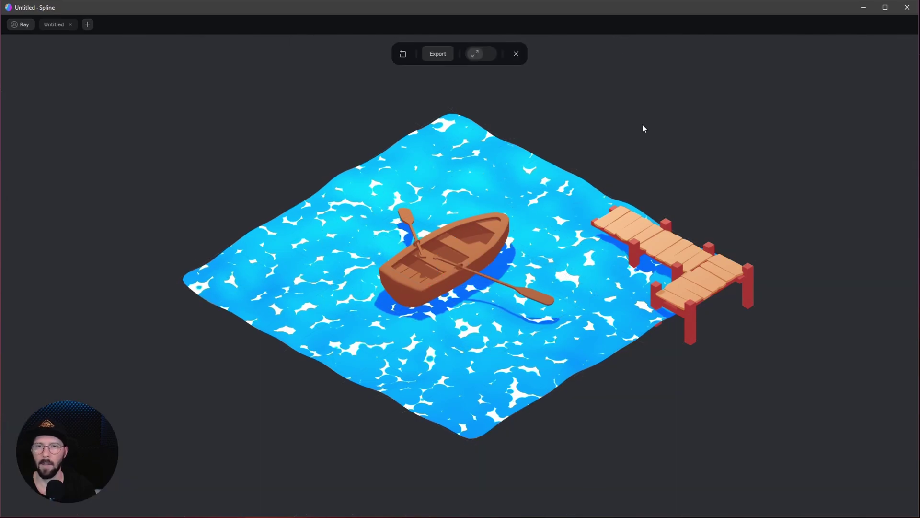
pyautogui.moveTo(618, 264); pyautogui.dragTo(547, 327)
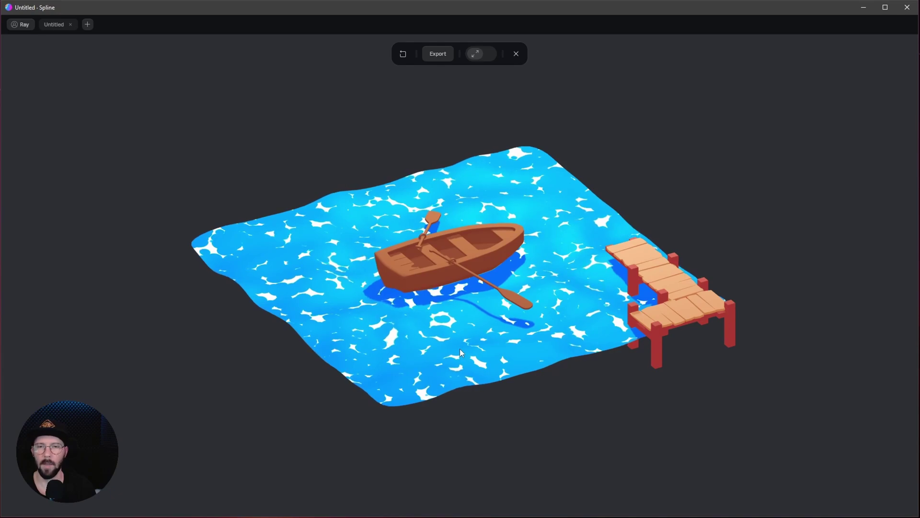
pyautogui.moveTo(464, 348); pyautogui.dragTo(542, 344)
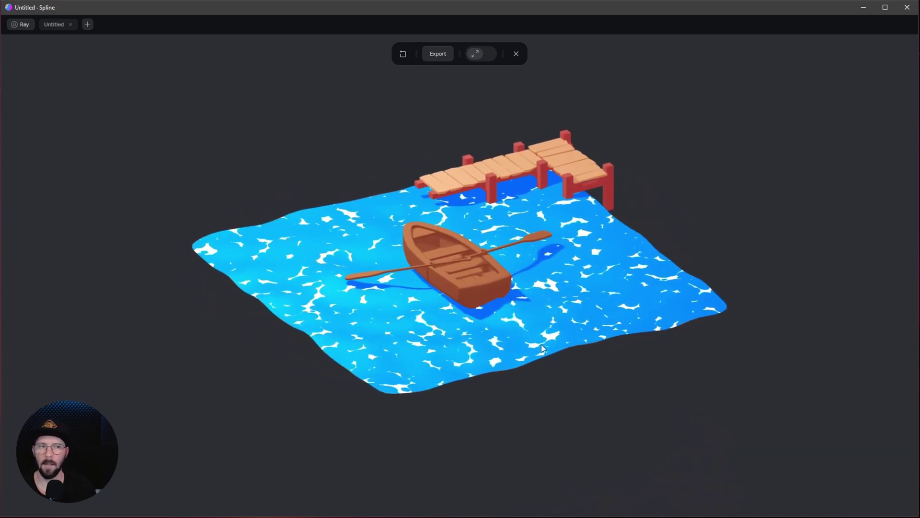